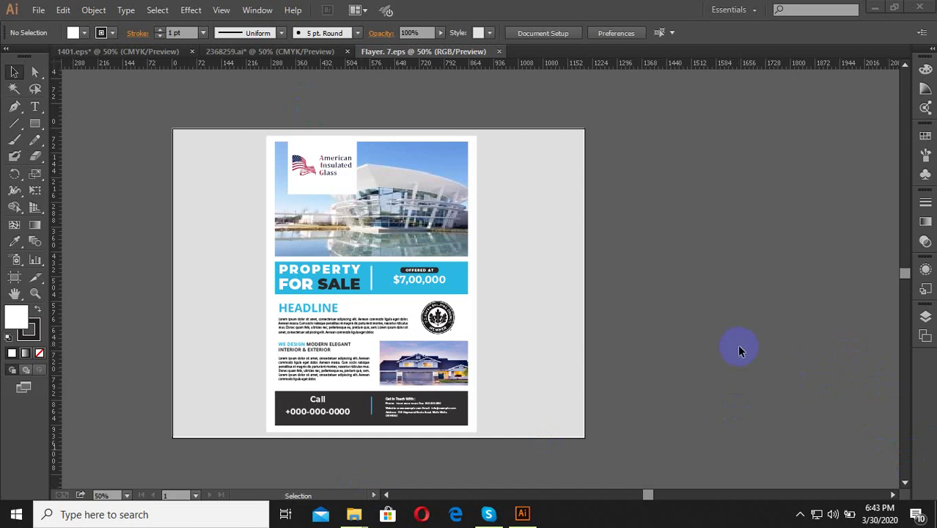
- Undock the right-hand panel icon group so it floats over the flyer
click(785, 282)
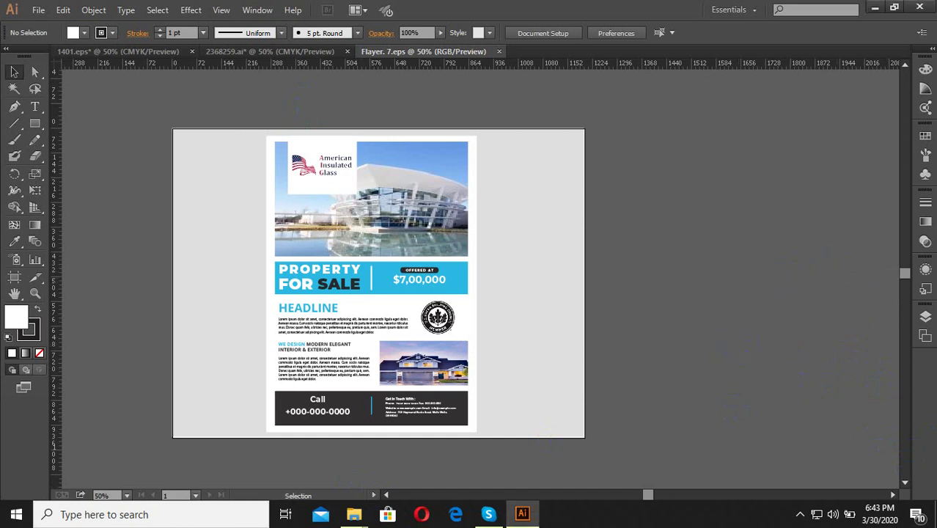
click(926, 69)
click(920, 56)
drag(921, 57, 638, 155)
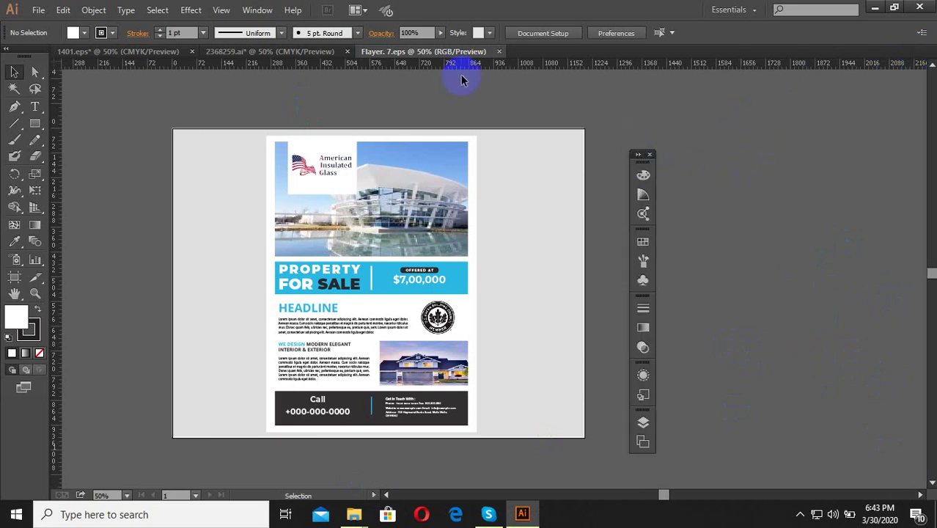
- Open the Attributes panel above the artboard, then open the Gradient panel
click(258, 9)
click(334, 184)
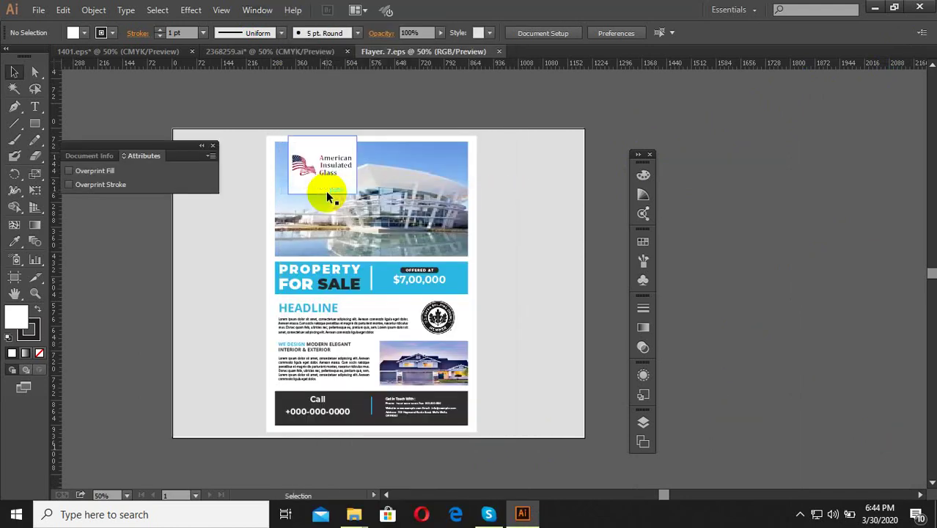
drag(162, 144, 371, 118)
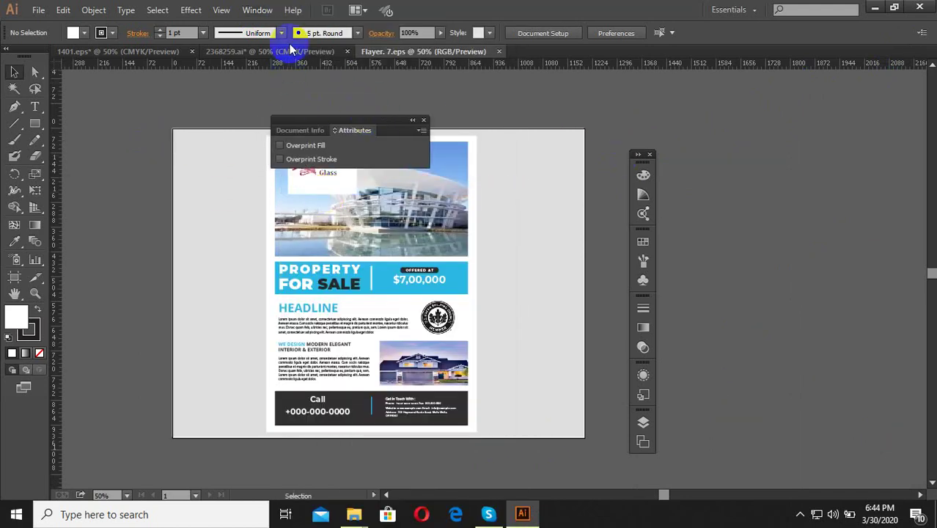
click(257, 9)
click(324, 289)
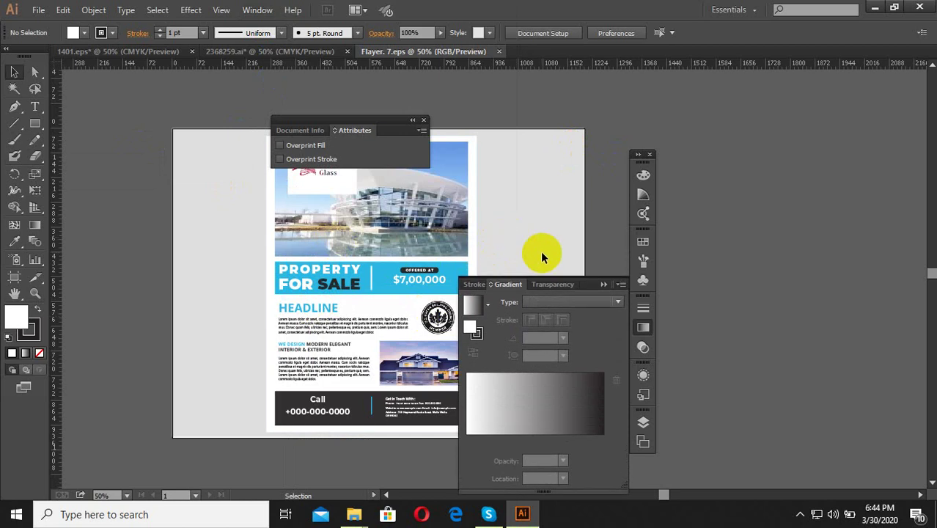
- Tear Transparency and Gradient into separate floating panels, uncovering the Stroke panel
drag(575, 284, 316, 240)
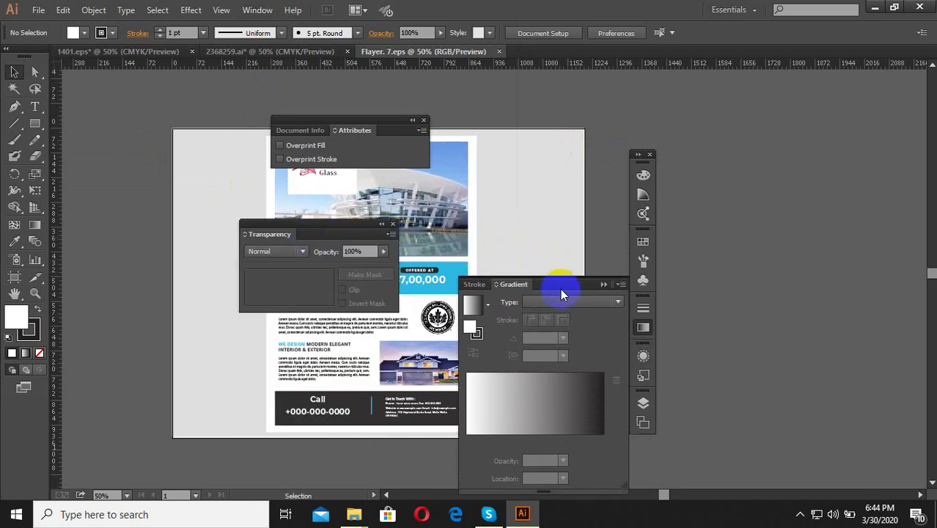
mouse_move(517, 285)
mouse_down()
mouse_move(531, 202)
mouse_move(356, 234)
mouse_up()
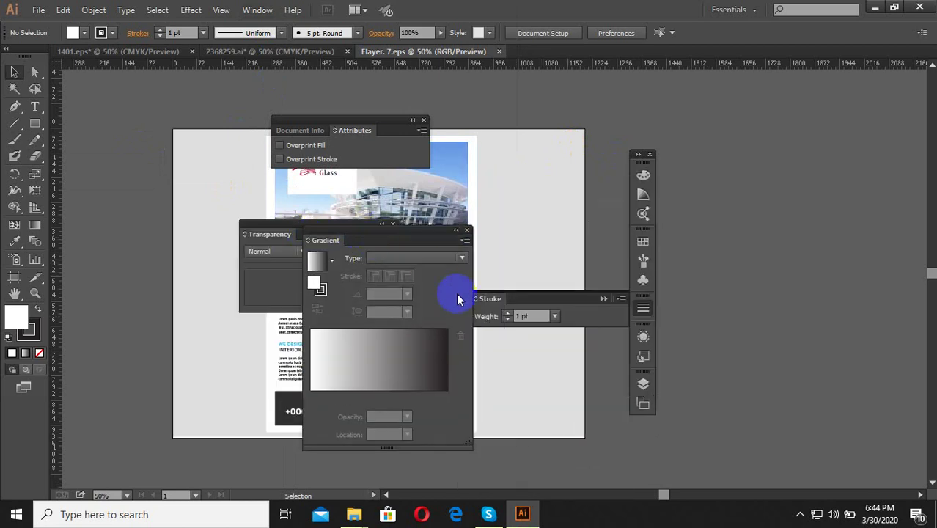
drag(497, 297, 498, 146)
click(737, 229)
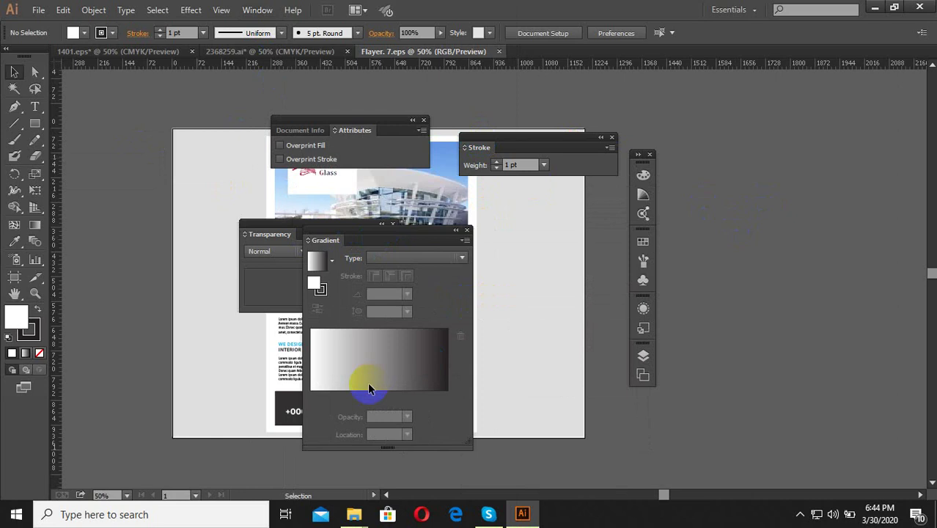
click(156, 371)
drag(369, 244, 512, 249)
- Pull the Color Guide and other icons out of the group as individual panels
click(708, 242)
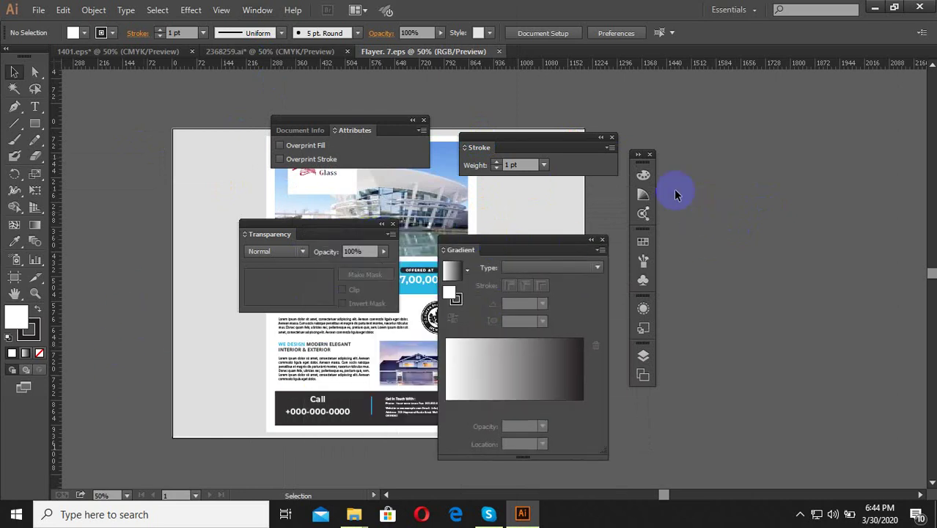
drag(643, 176, 809, 168)
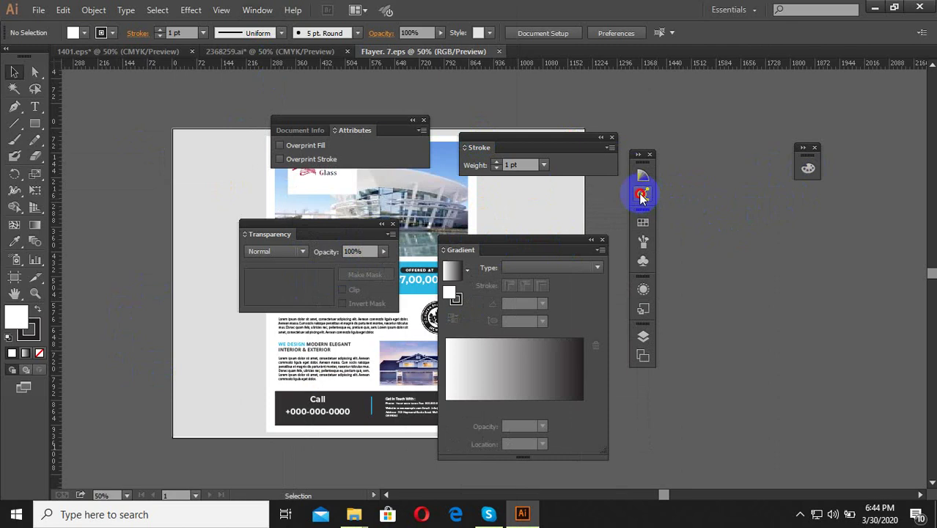
drag(641, 194, 796, 197)
drag(643, 222, 719, 273)
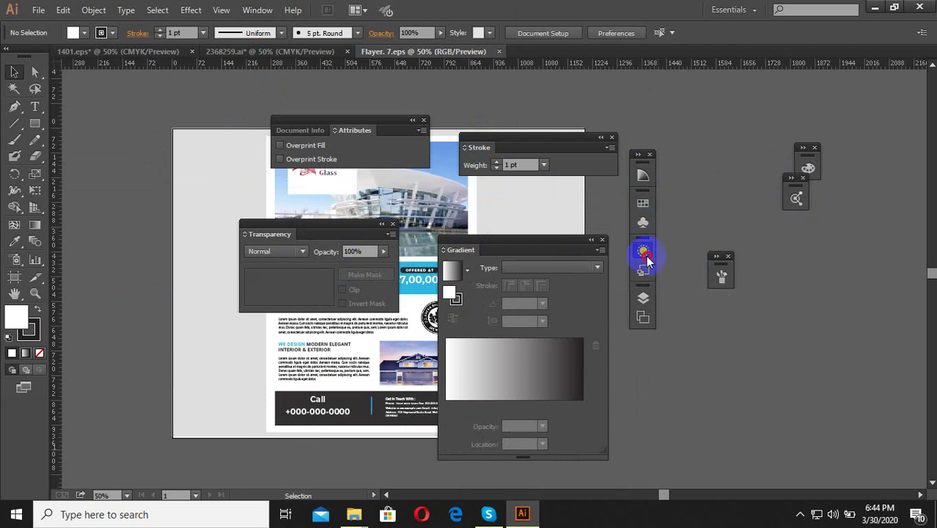
drag(640, 255, 708, 207)
- Expand the Appearance panel and change its stroke's corner join and weight options
drag(640, 289, 654, 377)
click(708, 210)
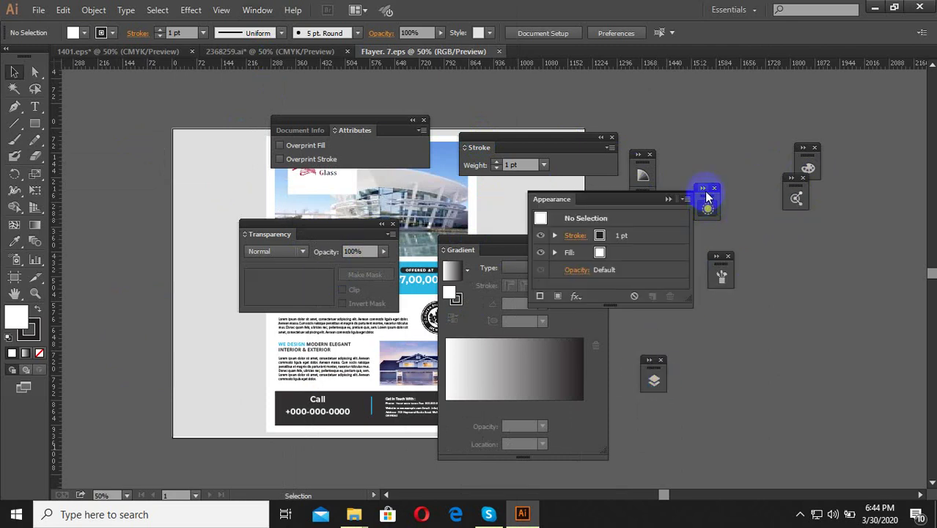
click(575, 235)
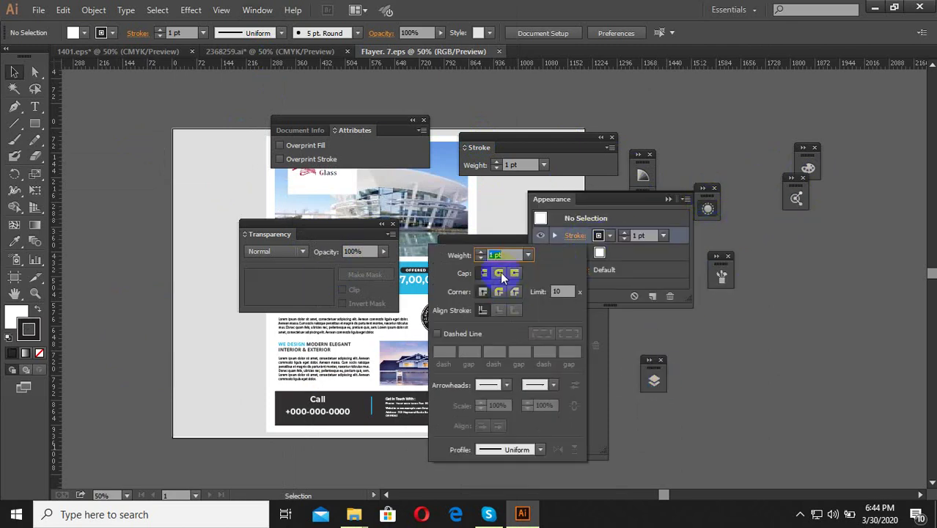
click(499, 291)
click(490, 255)
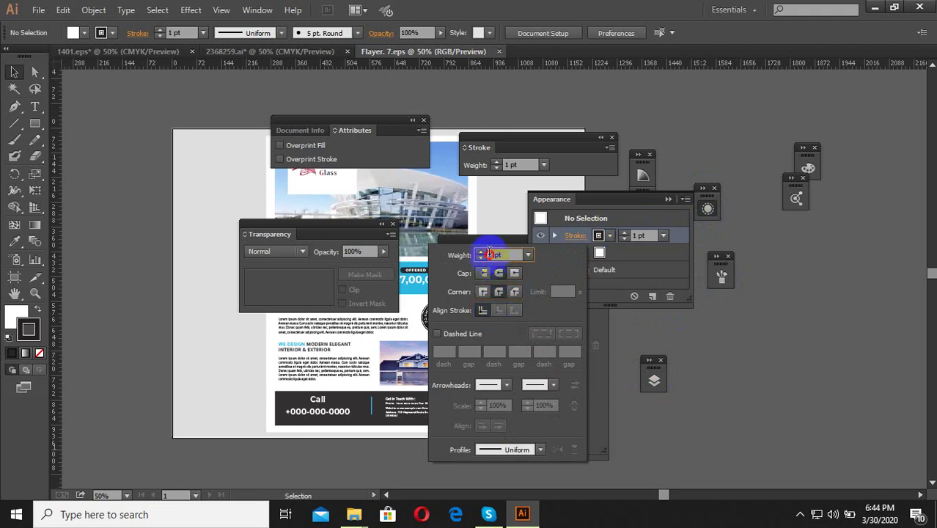
click(642, 246)
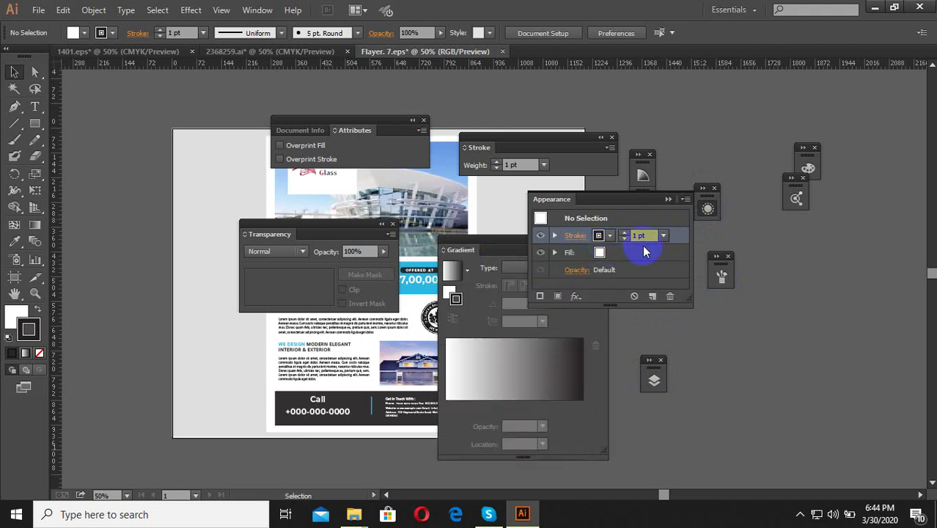
- Stack the Brushes panel beneath Appearance and float Graphic Styles as its own expanded panel
click(723, 270)
scroll(631, 312, down, 3)
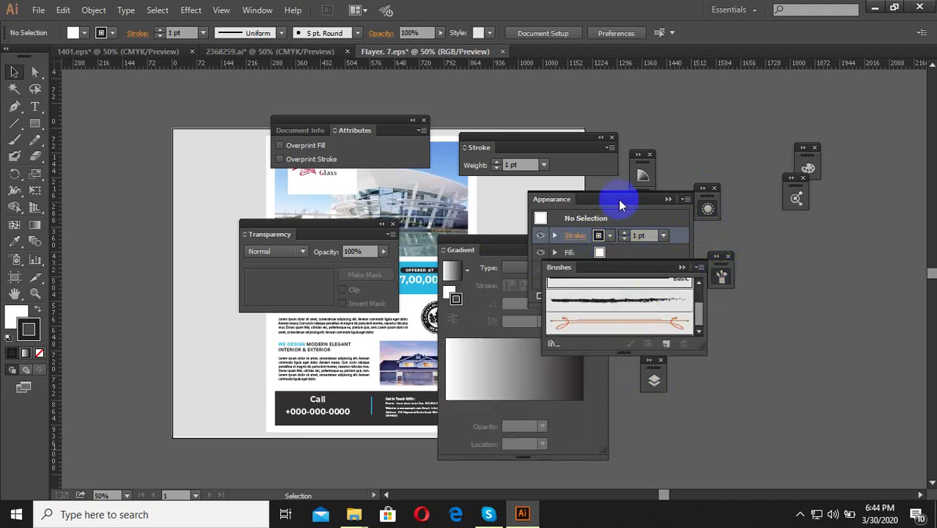
drag(620, 204, 772, 242)
drag(648, 267, 802, 318)
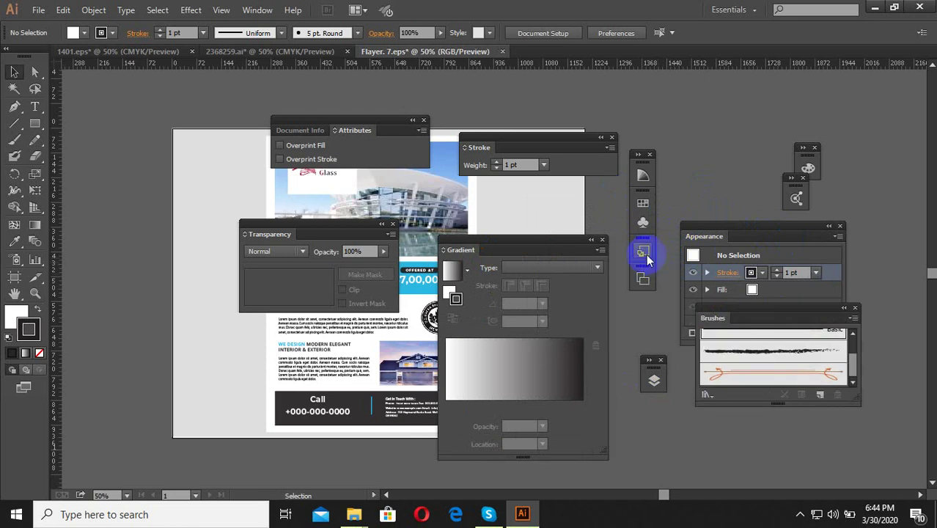
drag(648, 258, 123, 178)
click(125, 177)
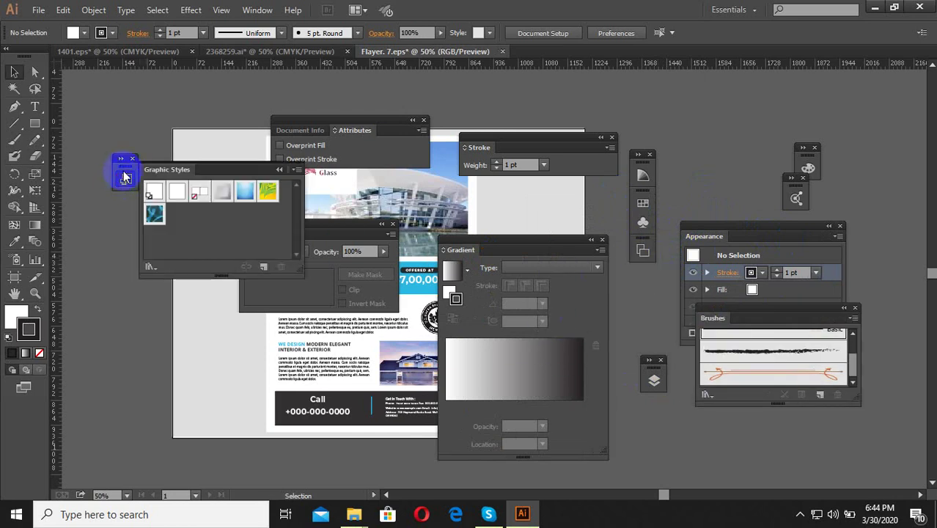
- Pick the Foliage_GS graphic style and try selecting the body text paragraph
click(268, 191)
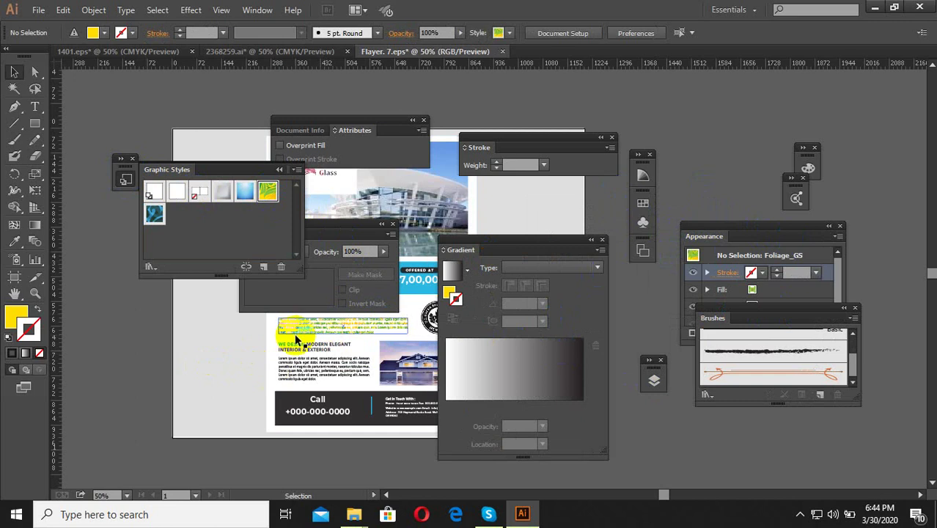
scroll(297, 341, up, 1)
scroll(322, 352, up, 1)
scroll(359, 363, up, 1)
scroll(371, 371, down, 1)
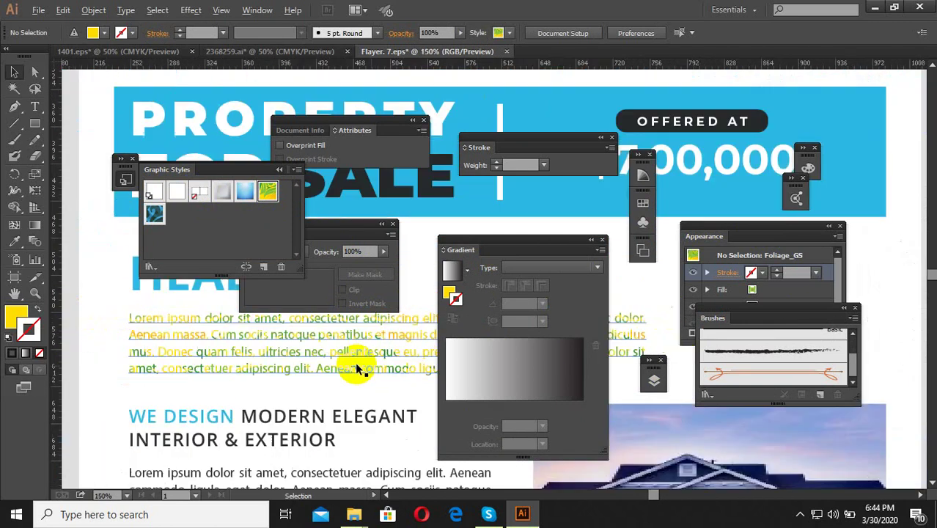
scroll(355, 361, down, 1)
click(298, 345)
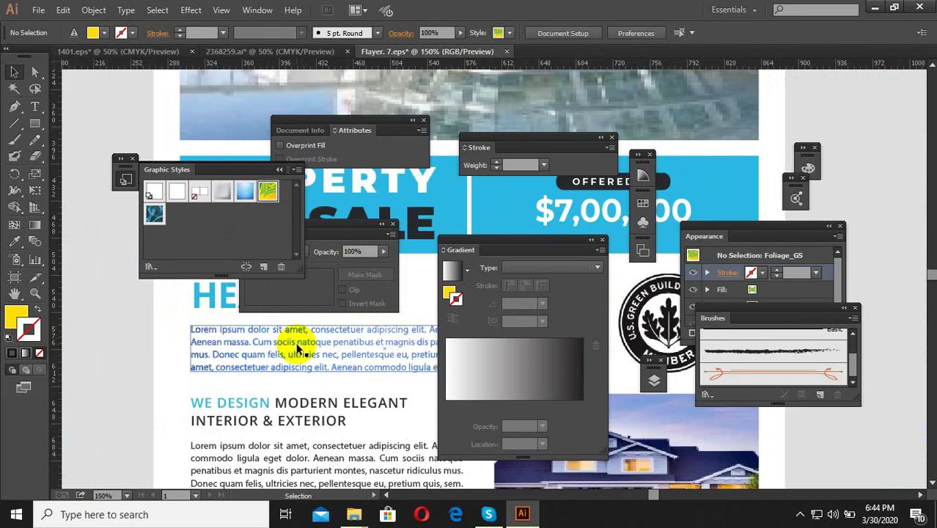
click(187, 385)
scroll(184, 381, up, 1)
scroll(185, 385, down, 1)
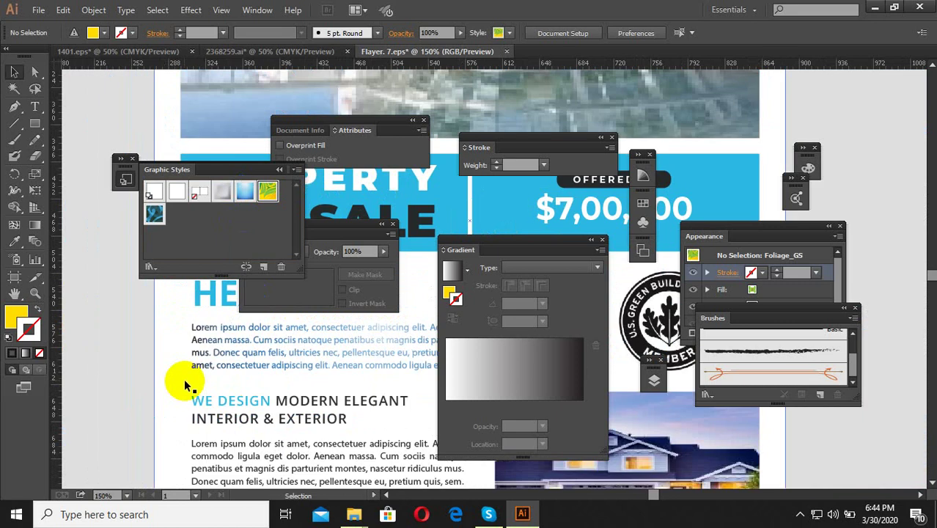
- Drag graphic styles onto the body paragraph under WE DESIGN MODERN ELEGANT INTERIOR & EXTERIOR
drag(154, 213, 226, 356)
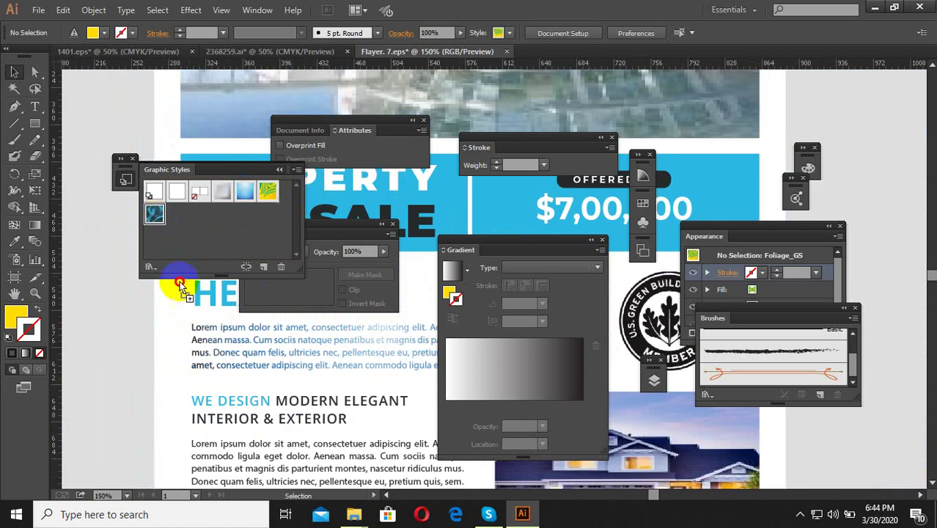
scroll(184, 397, down, 2)
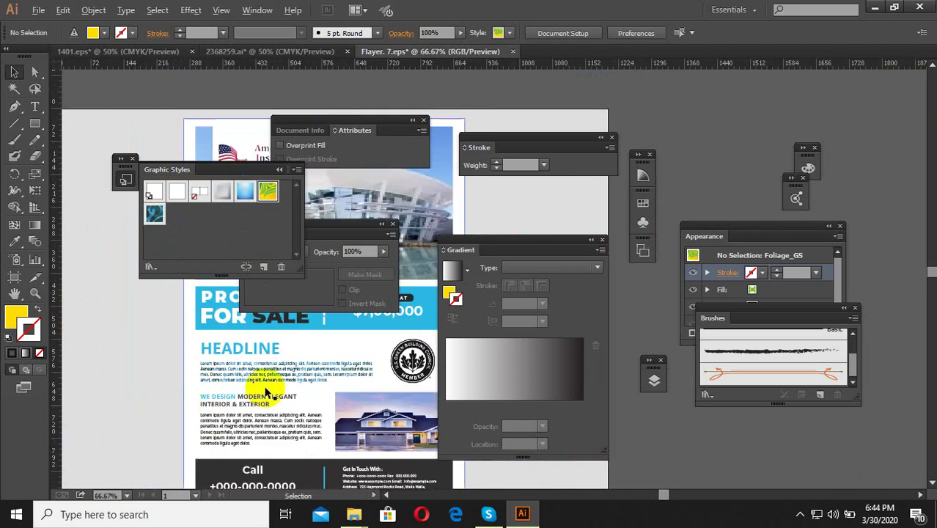
scroll(272, 389, up, 1)
scroll(232, 339, down, 1)
scroll(213, 418, up, 1)
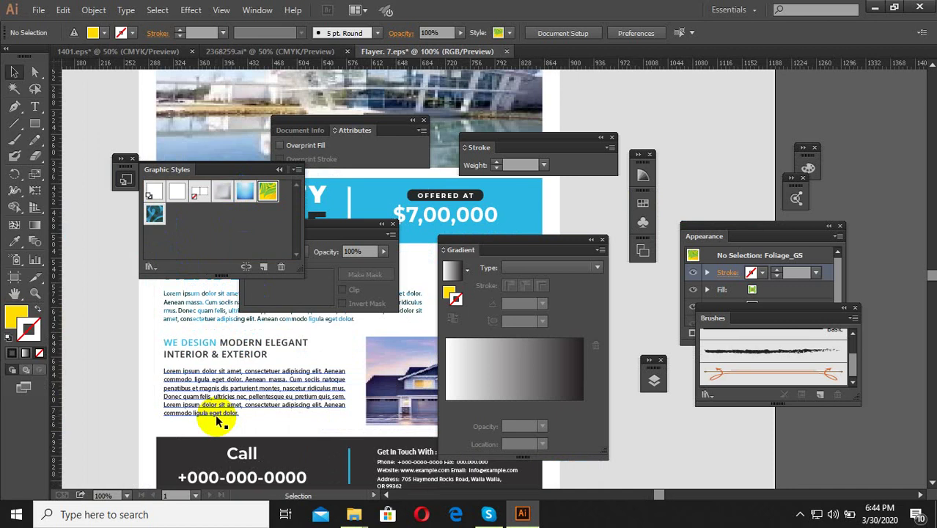
scroll(216, 414, down, 1)
scroll(229, 436, up, 1)
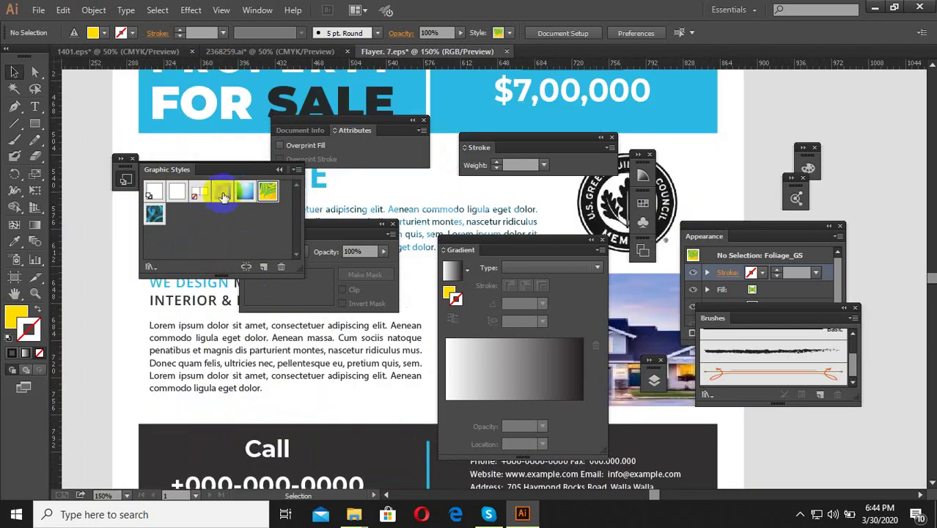
drag(200, 192, 207, 363)
scroll(209, 380, down, 1)
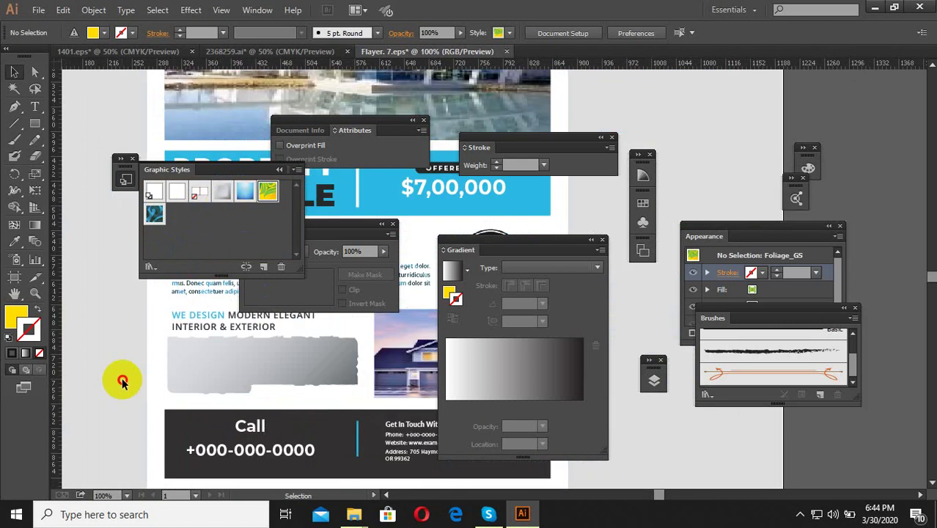
- Undo that style with Ctrl+Z and apply the blue graphic style to the body text
key(ctrl+z)
drag(242, 191, 229, 348)
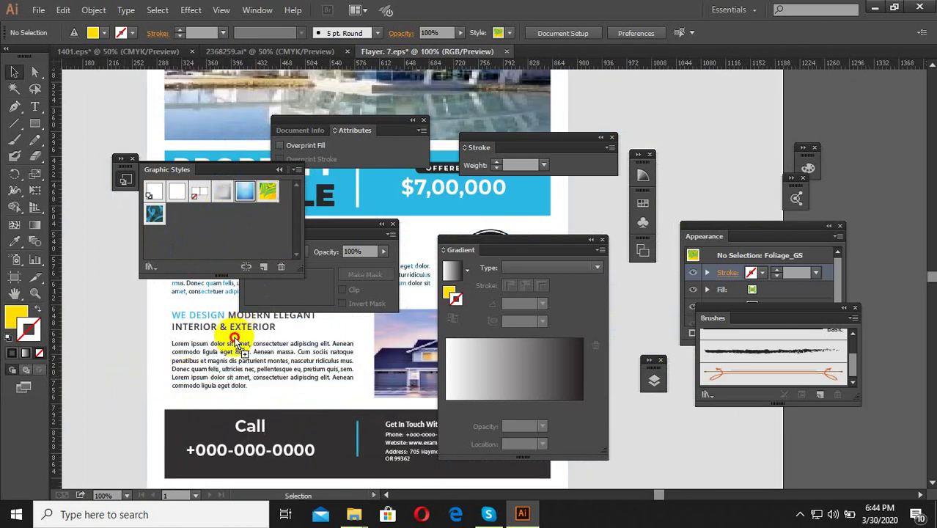
scroll(233, 369, up, 1)
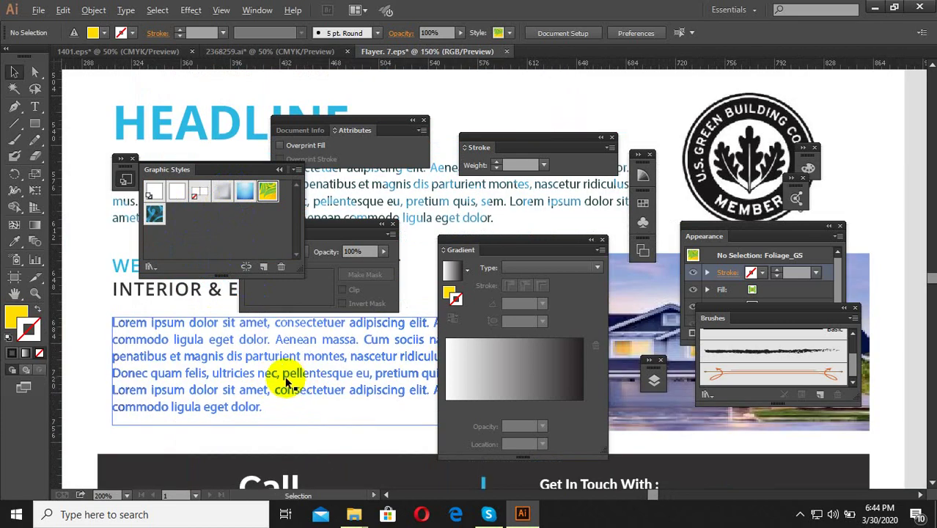
scroll(282, 376, down, 1)
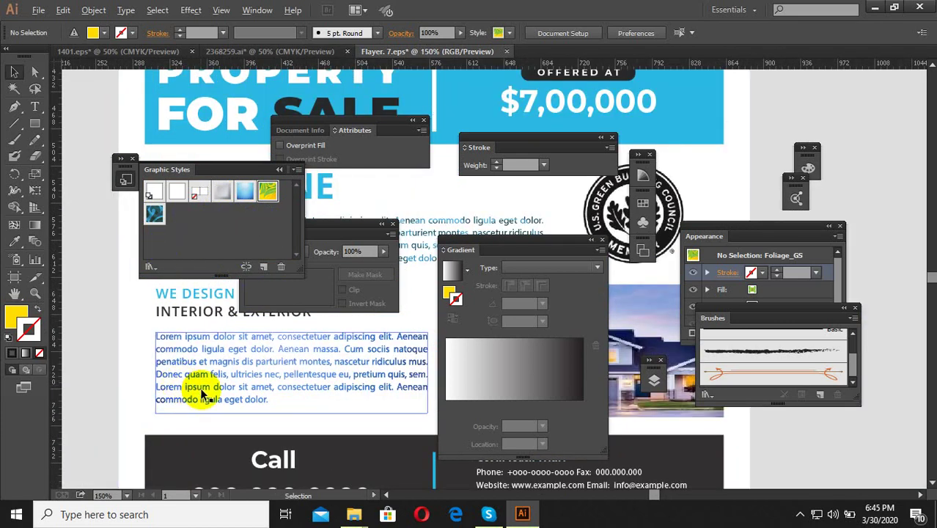
scroll(224, 385, up, 1)
scroll(227, 389, down, 1)
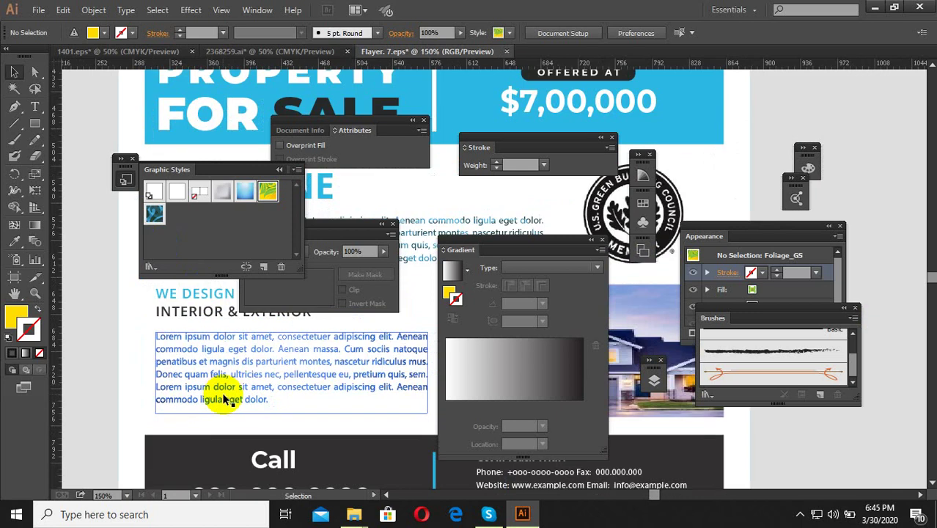
scroll(224, 396, down, 4)
- Switch to the Automation workspace and close its floating Tools panel
click(750, 10)
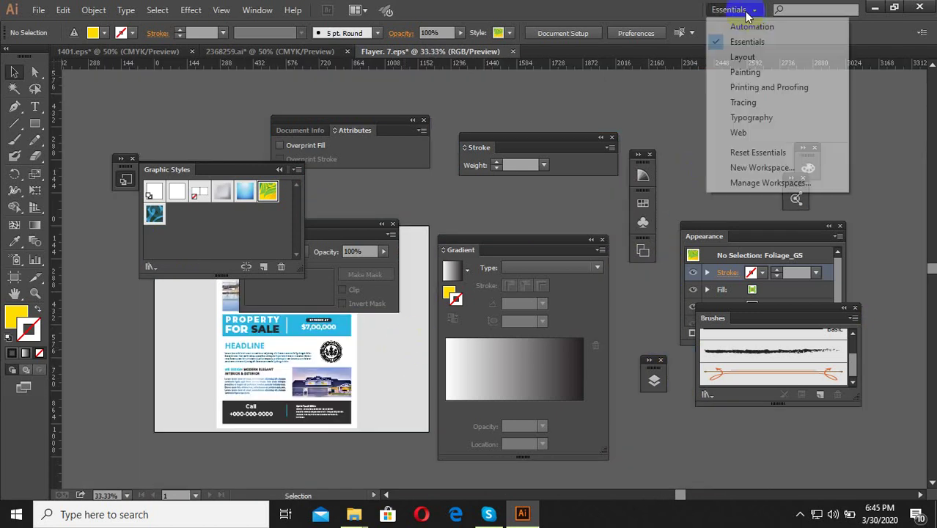
click(749, 27)
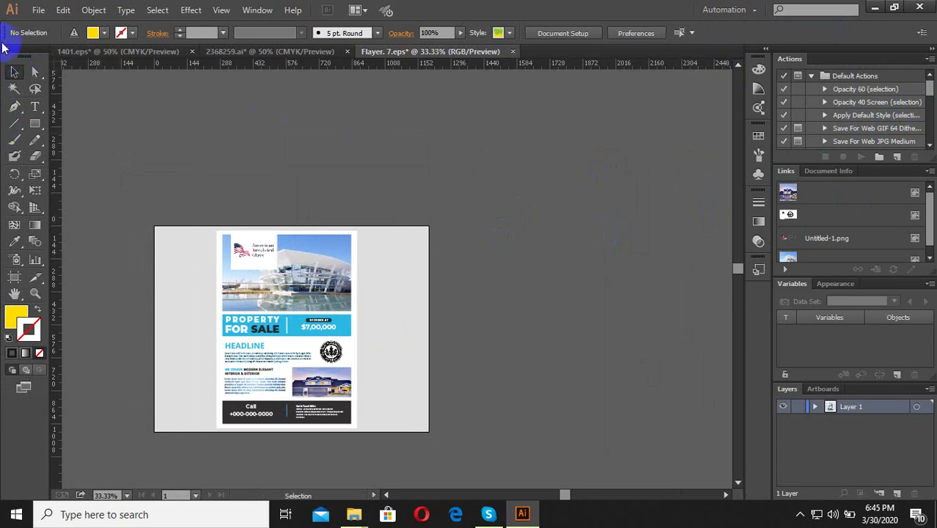
drag(20, 55, 372, 128)
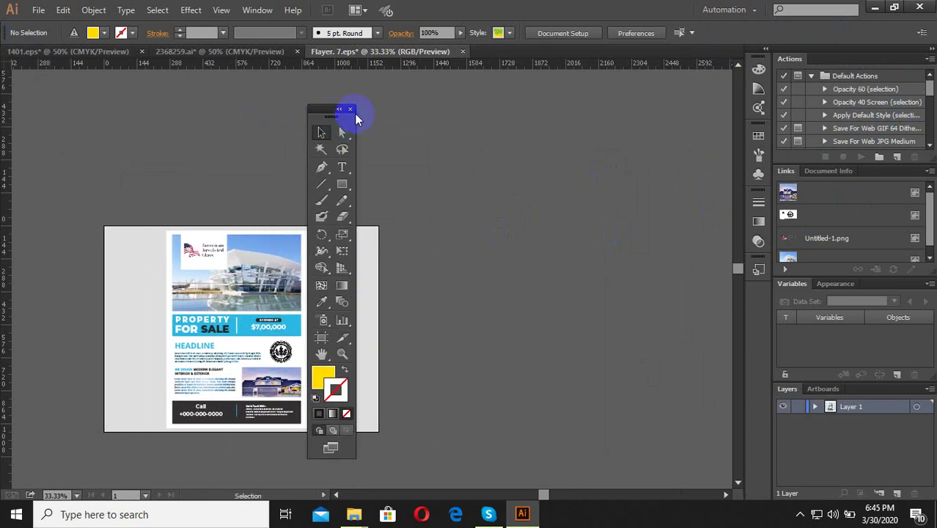
click(351, 110)
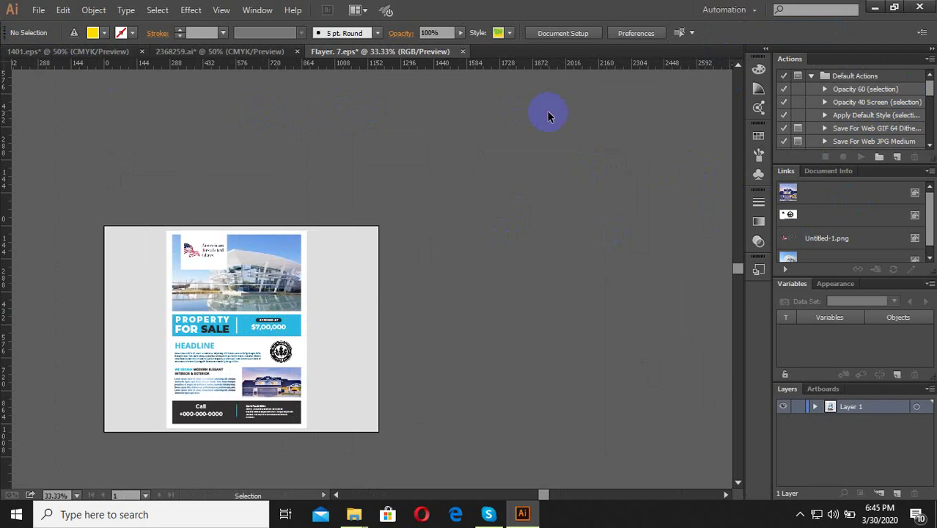
- Float and close the docked Actions, Links and Variables panels
drag(753, 63, 534, 114)
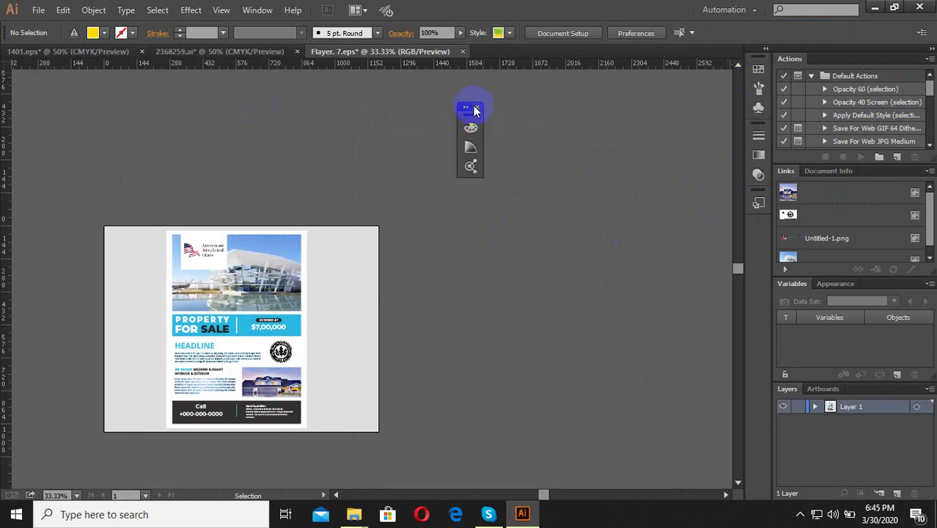
mouse_move(475, 110)
mouse_down()
mouse_move(757, 67)
mouse_move(564, 128)
mouse_move(764, 63)
mouse_up()
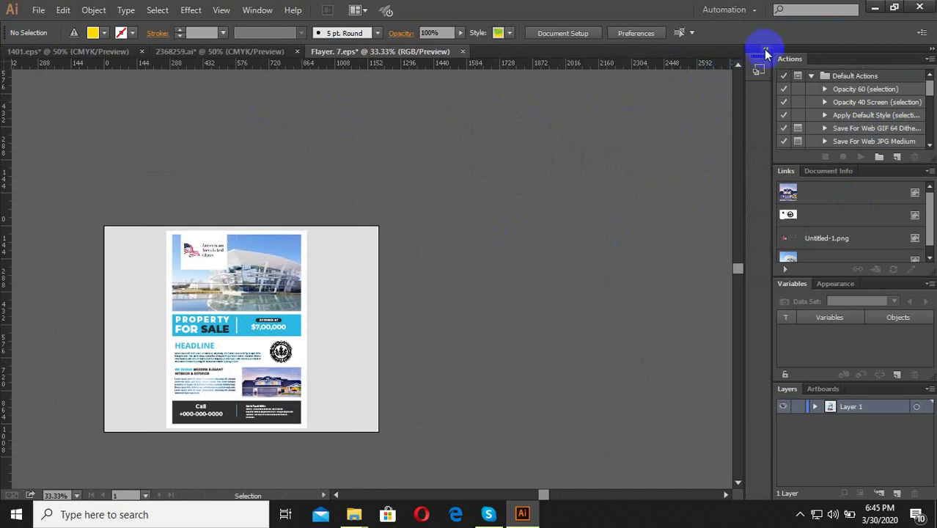
drag(912, 52, 552, 178)
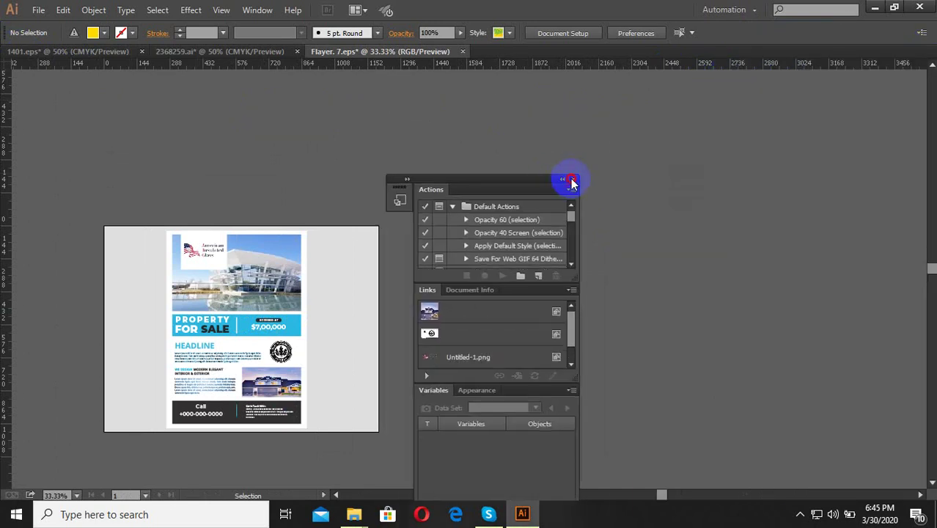
click(571, 178)
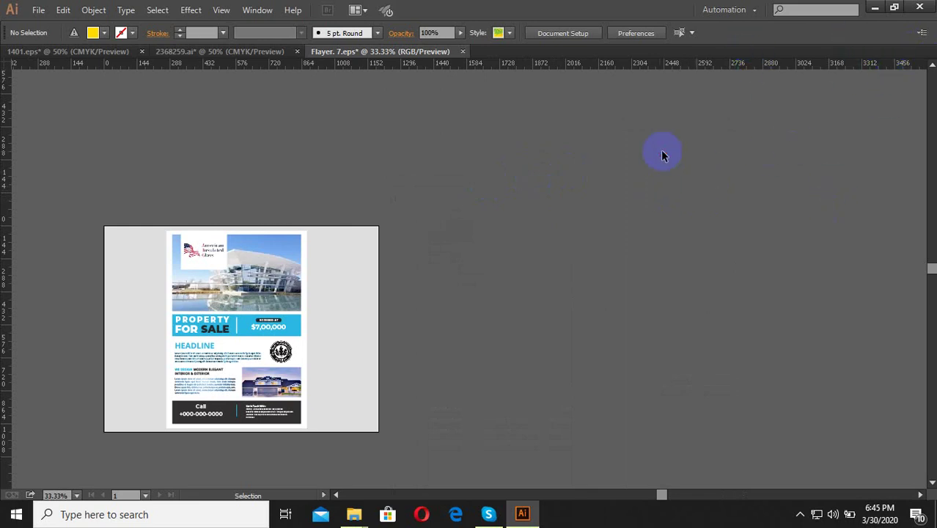
- Cycle through the Essentials, Layout, Painting, and Printing and Proofing workspaces
click(724, 10)
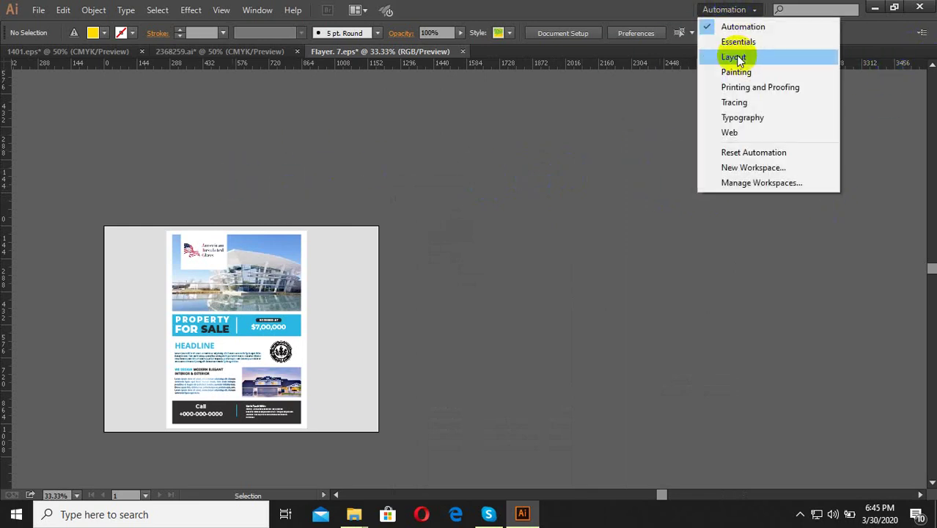
click(741, 41)
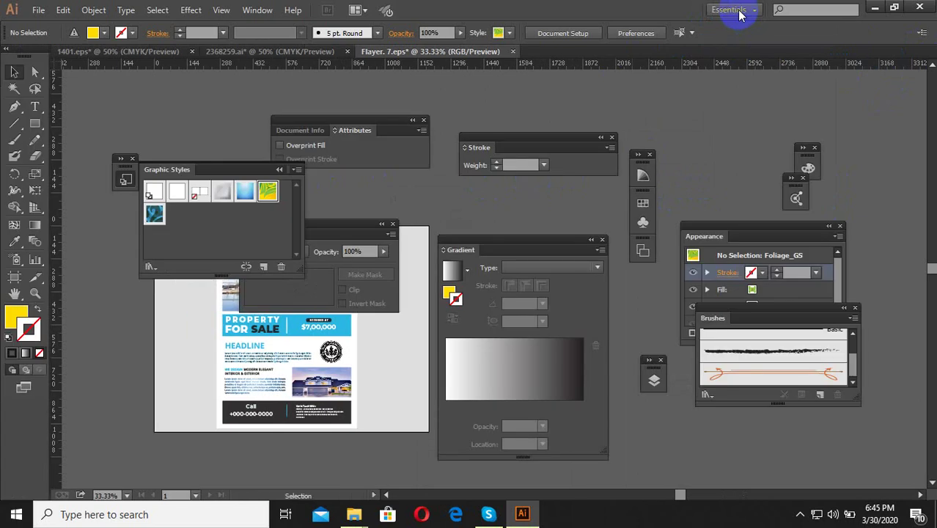
click(739, 11)
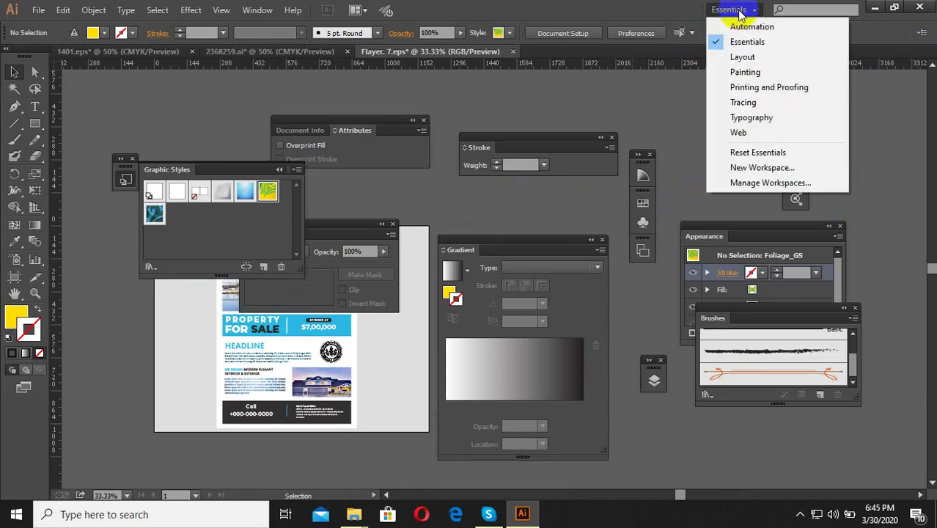
click(739, 57)
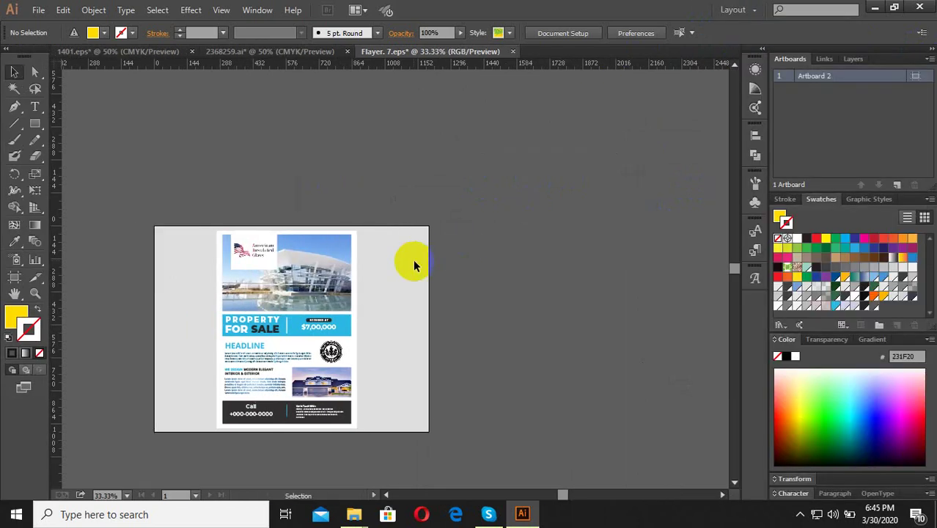
click(747, 10)
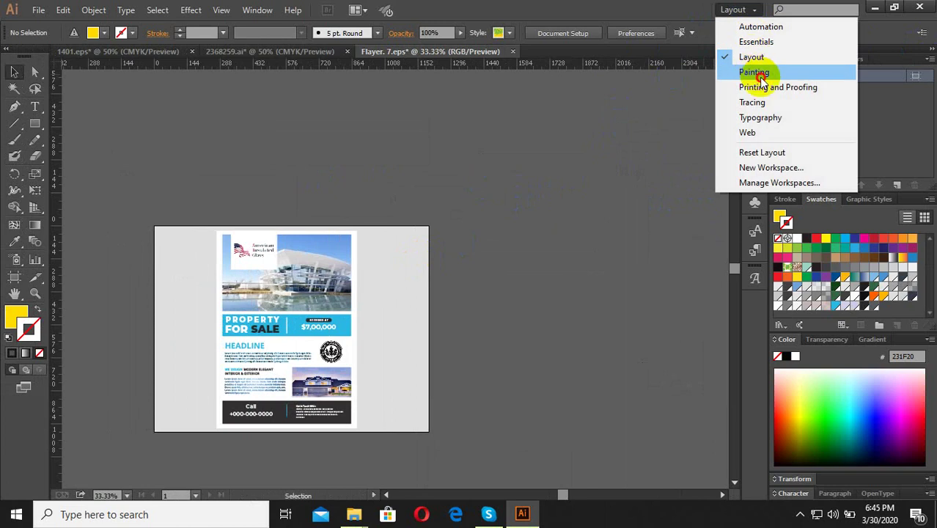
click(749, 69)
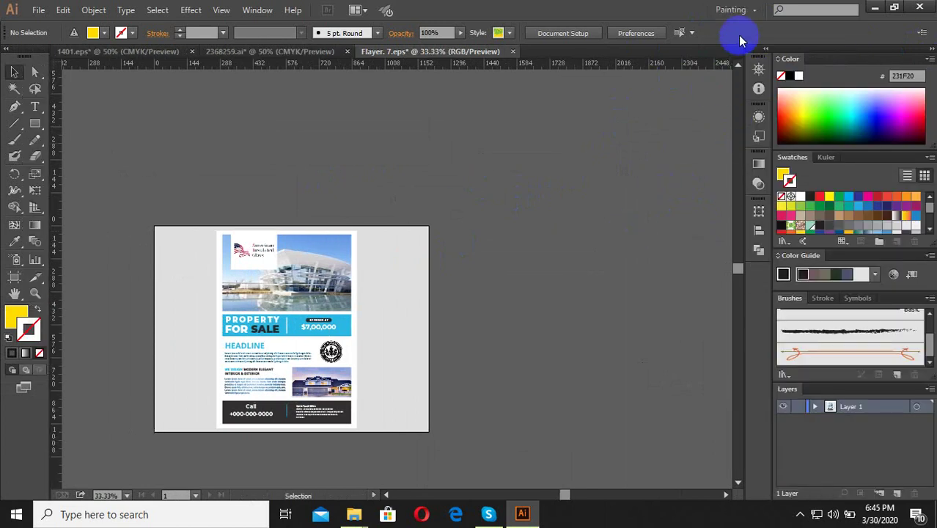
click(734, 10)
click(744, 92)
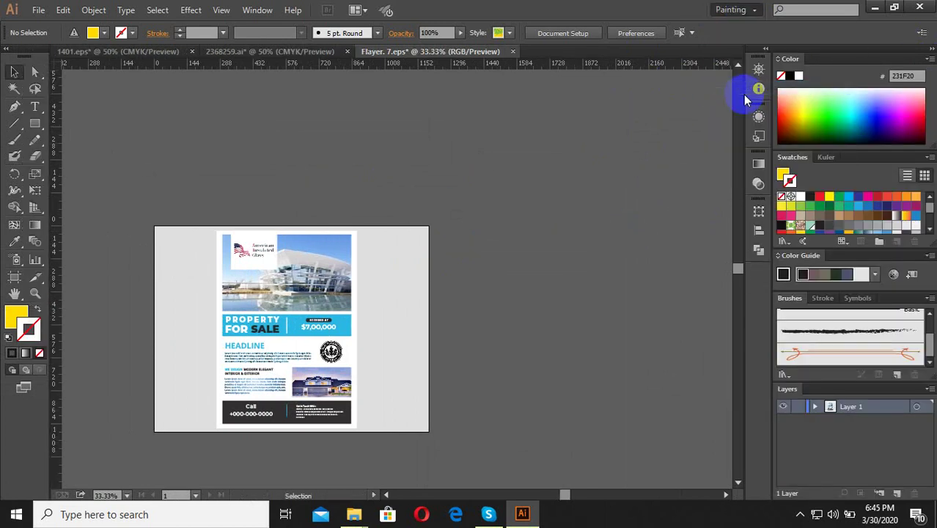
- Try Tracing and Typography, then choose Web, reset it, and collapse its dock
click(736, 11)
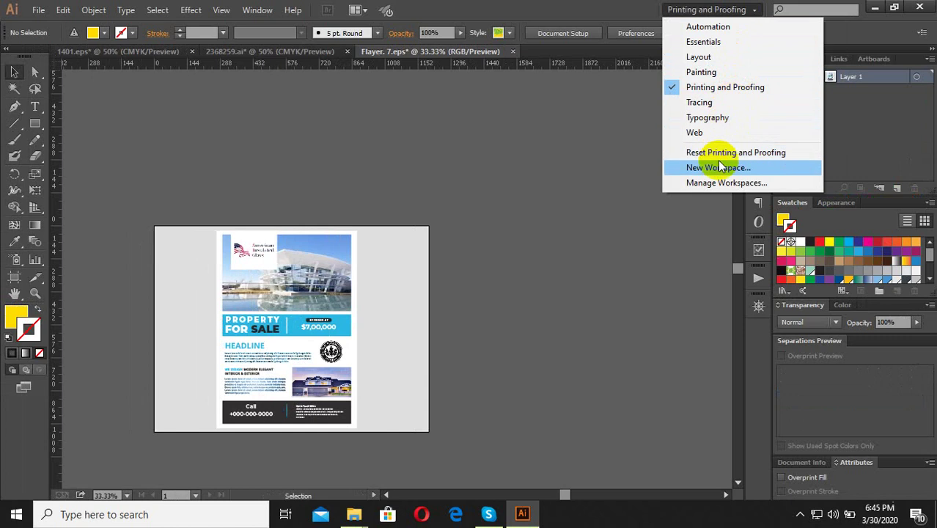
click(708, 103)
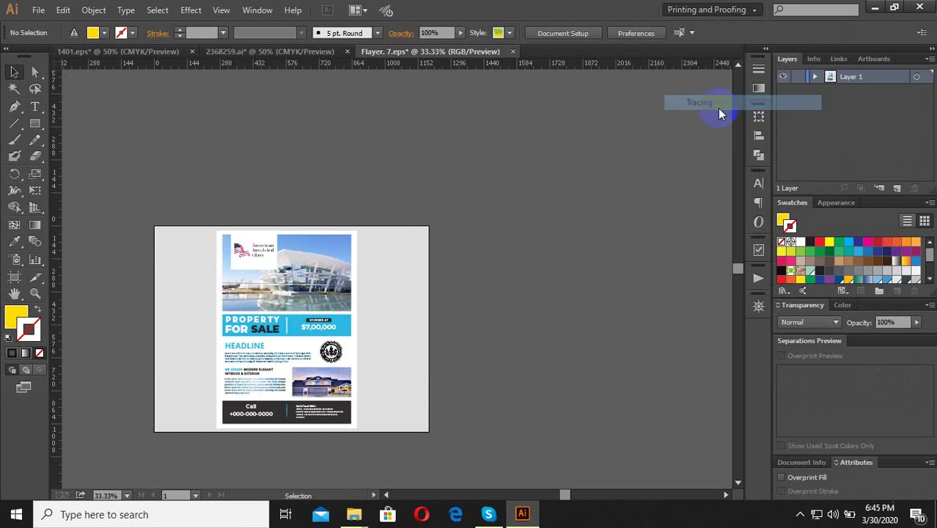
click(726, 10)
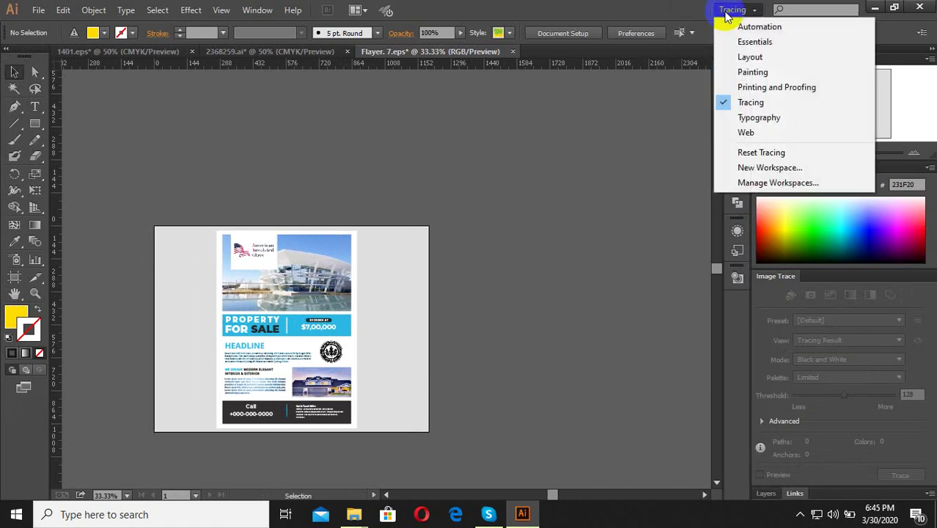
click(724, 115)
click(733, 12)
click(750, 132)
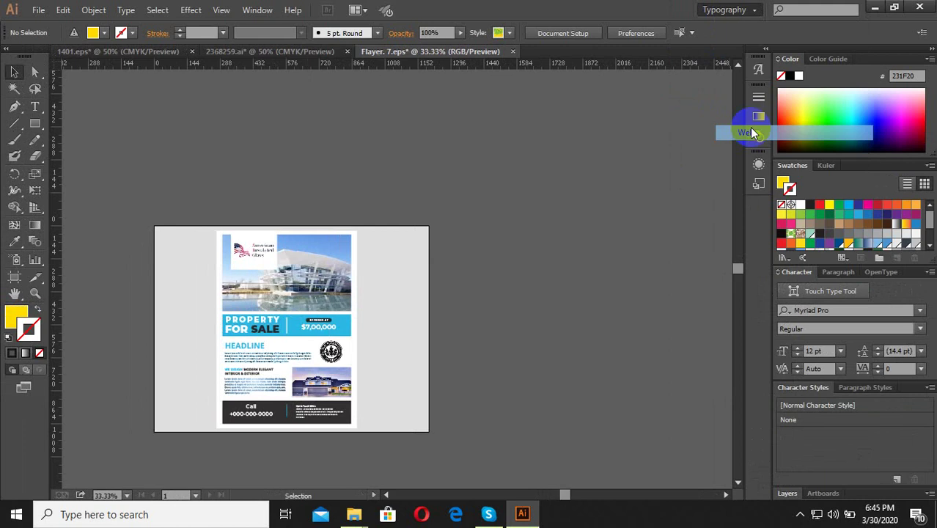
click(748, 13)
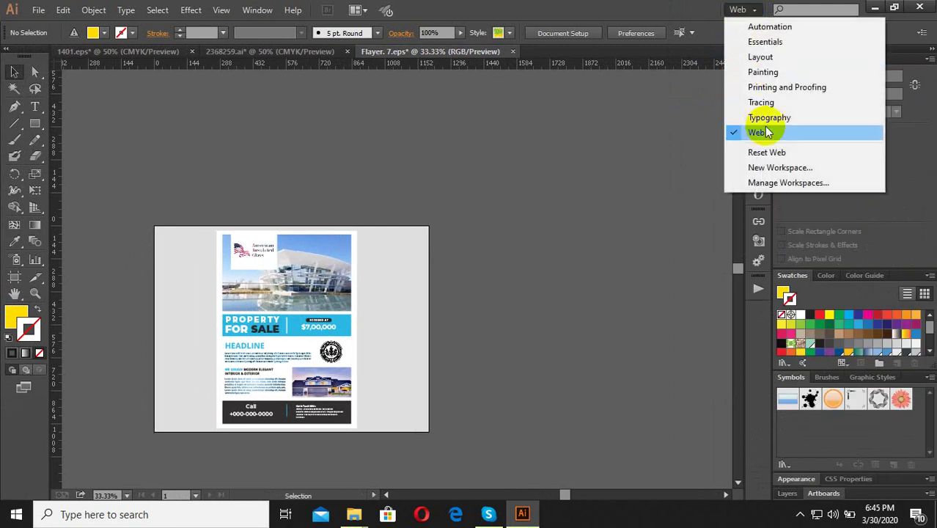
click(771, 151)
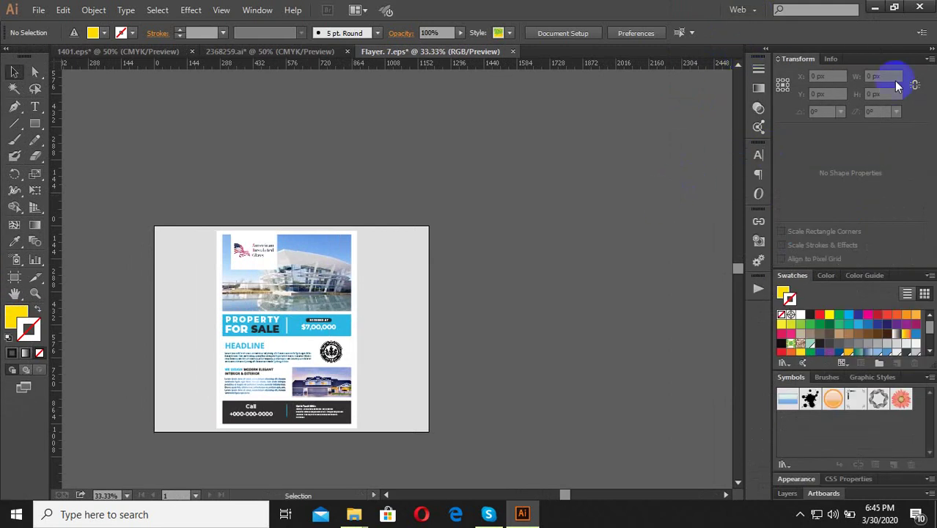
click(930, 58)
- Collapse the docked panels to icons and cancel out of Manage Workspaces
click(930, 49)
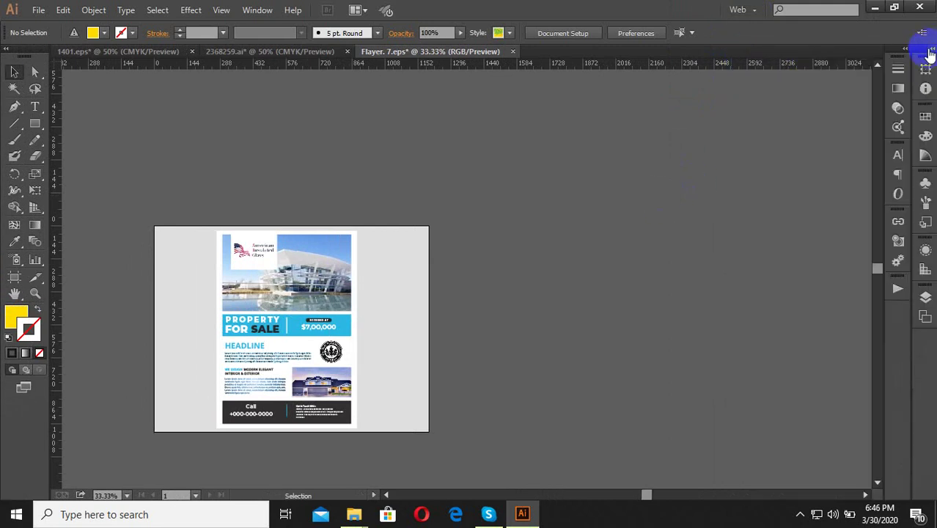
click(748, 10)
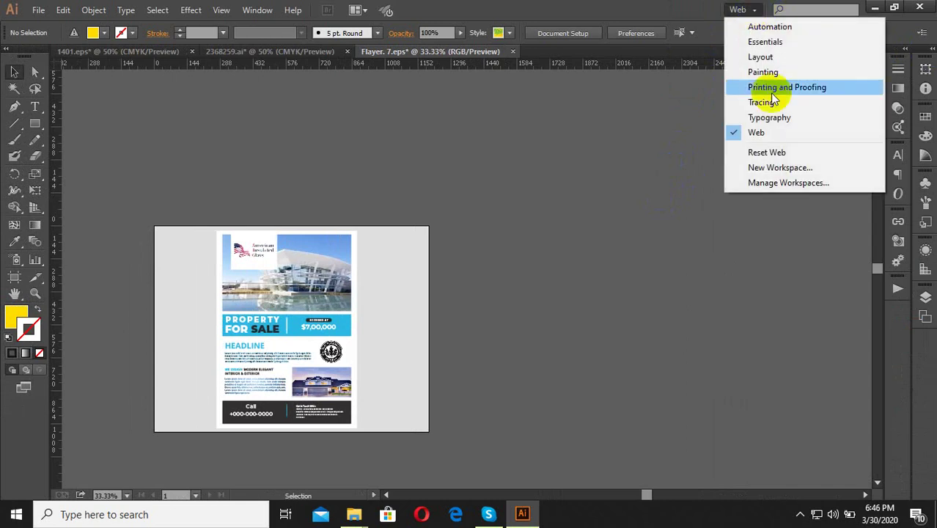
click(781, 183)
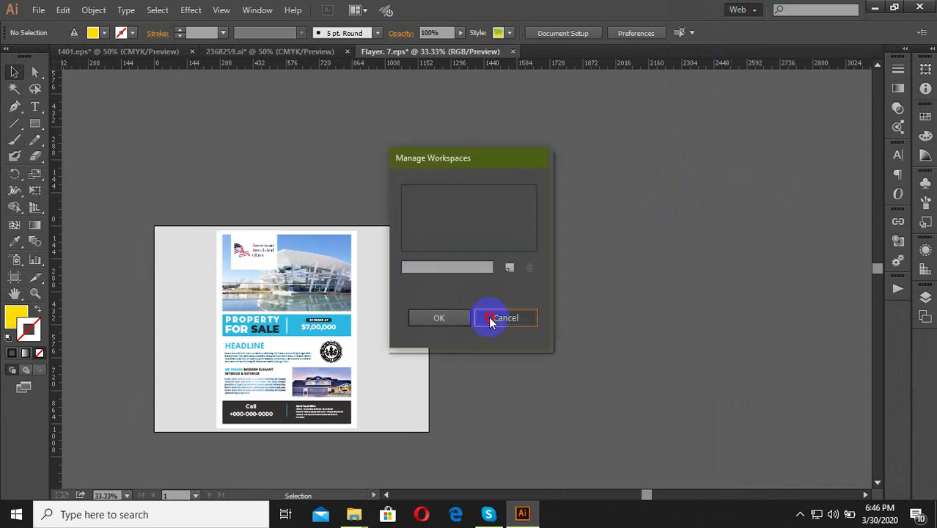
click(489, 316)
- Choose Reset Web, then open and cancel the New Workspace dialog
click(742, 10)
click(766, 151)
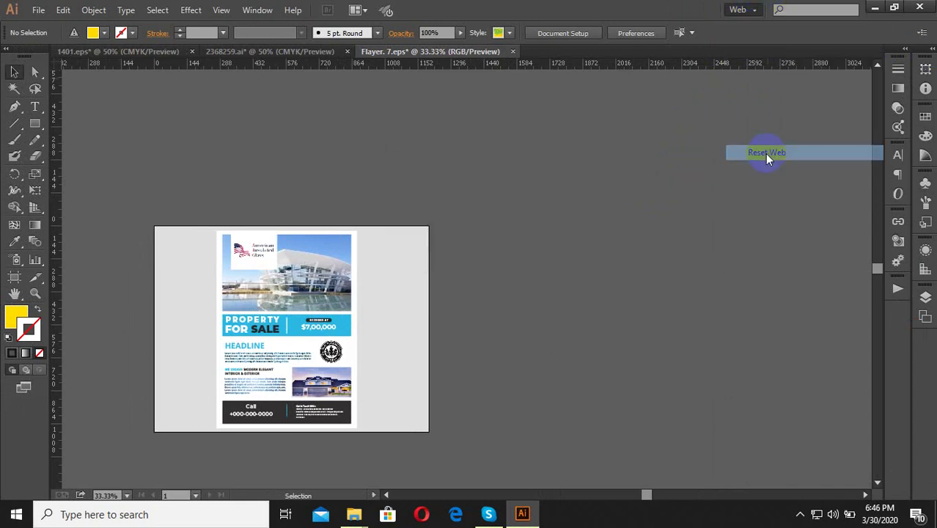
click(746, 9)
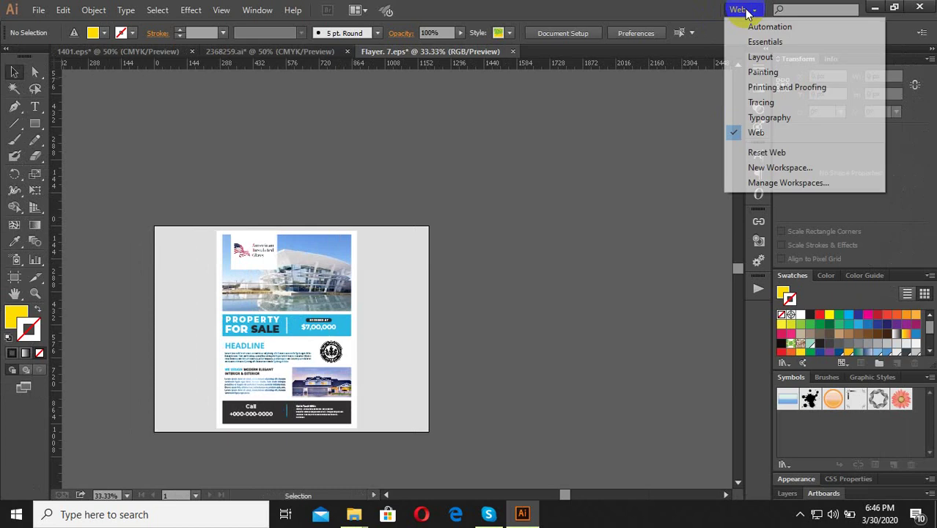
click(766, 167)
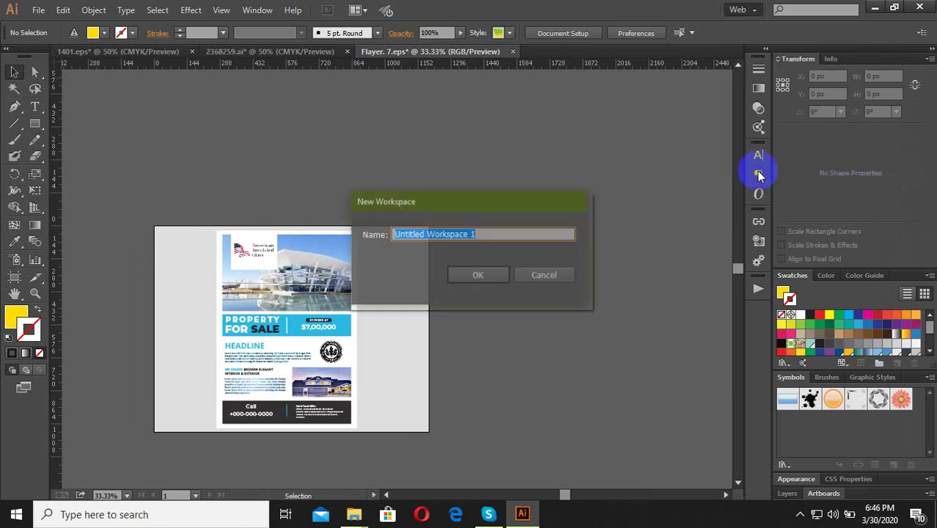
click(546, 273)
click(749, 8)
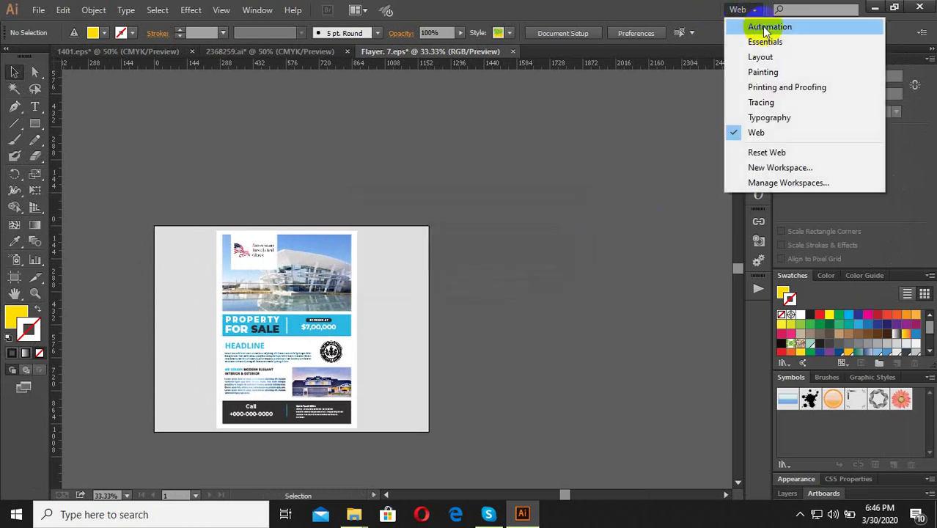
- Switch to Automation, then Essentials, and finally the Typography workspace
click(766, 27)
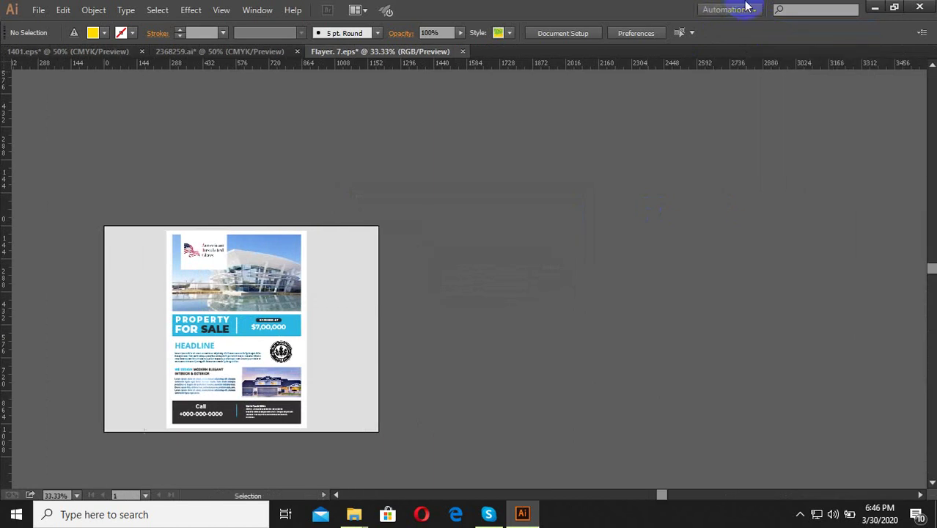
click(741, 9)
click(733, 42)
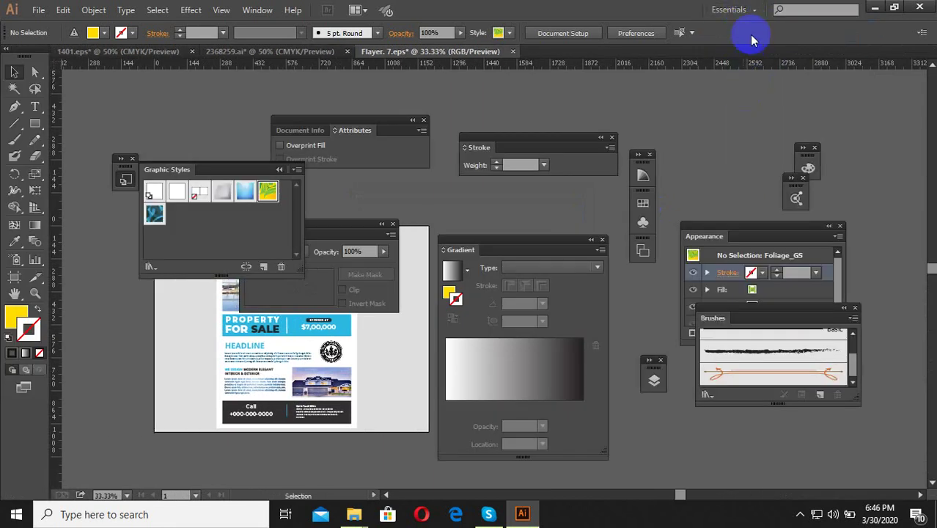
click(755, 10)
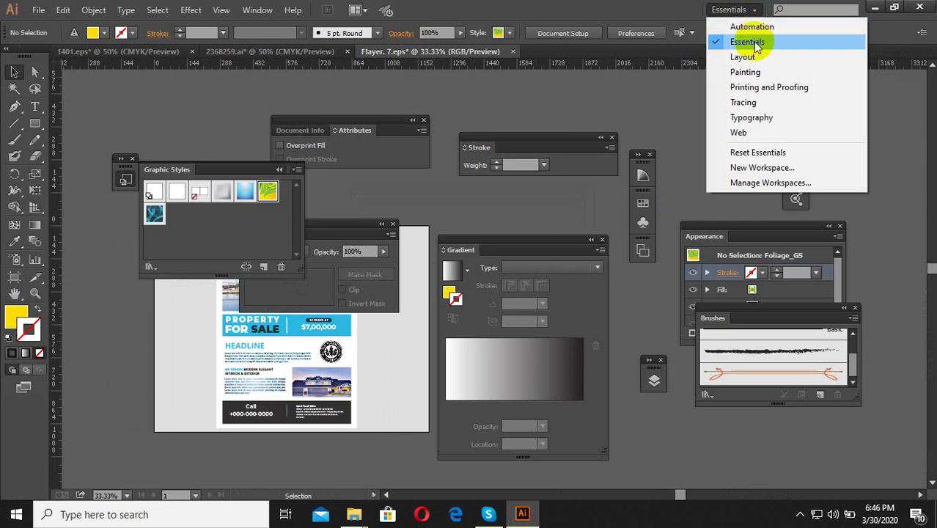
click(751, 119)
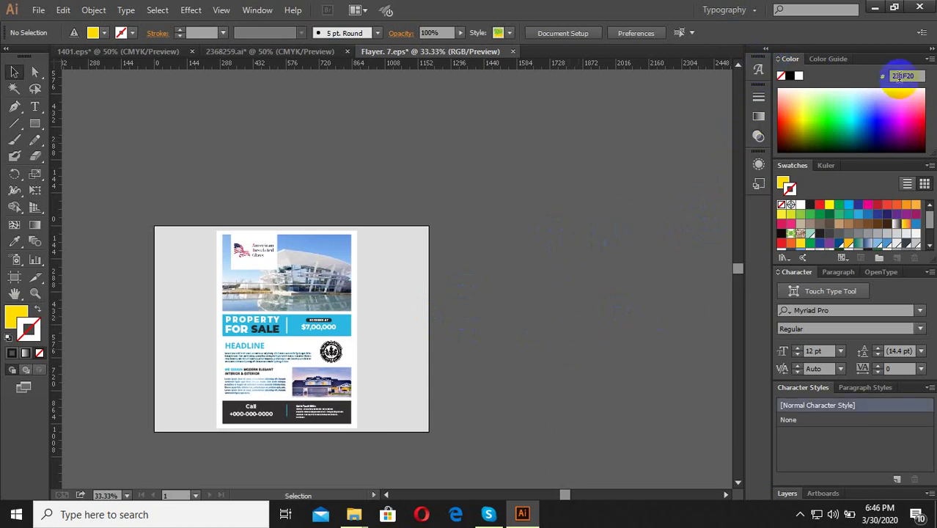
- Collapse the Typography dock to icons and move all three icon groups into one column
click(928, 50)
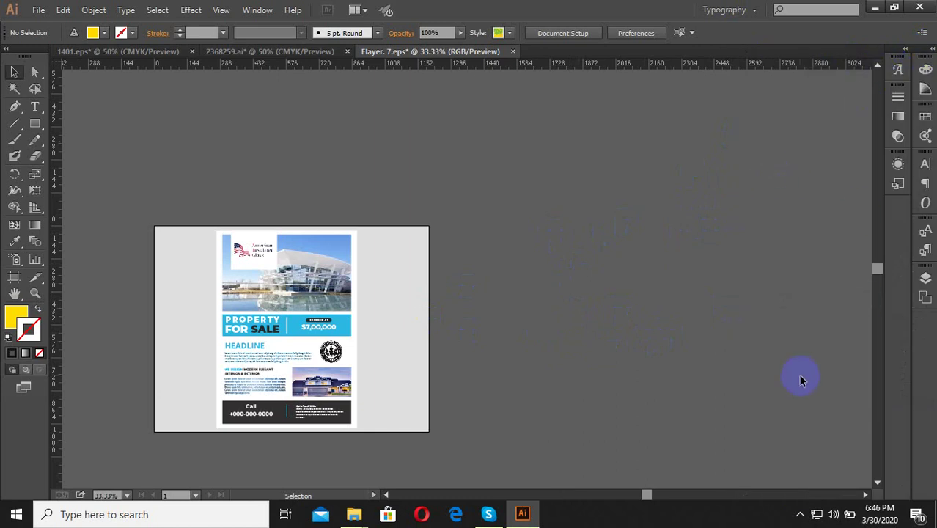
drag(896, 68, 927, 184)
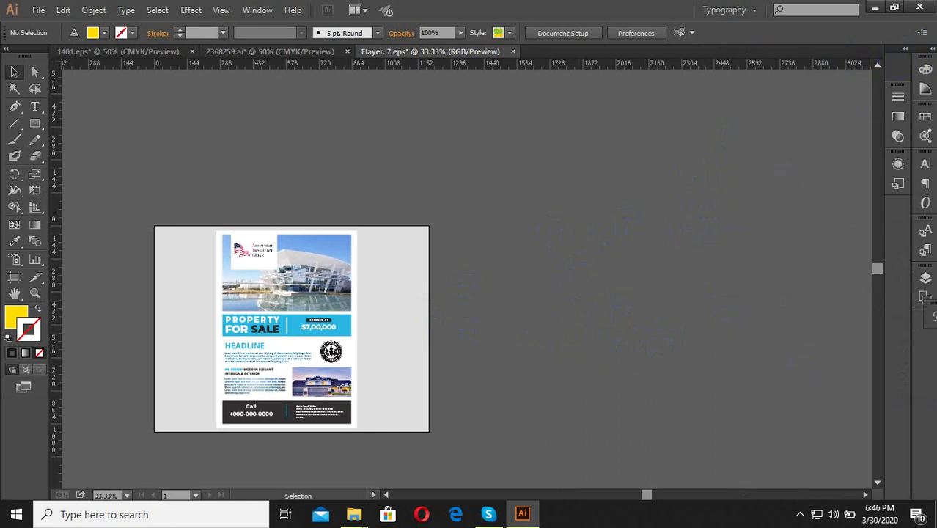
drag(897, 84, 927, 323)
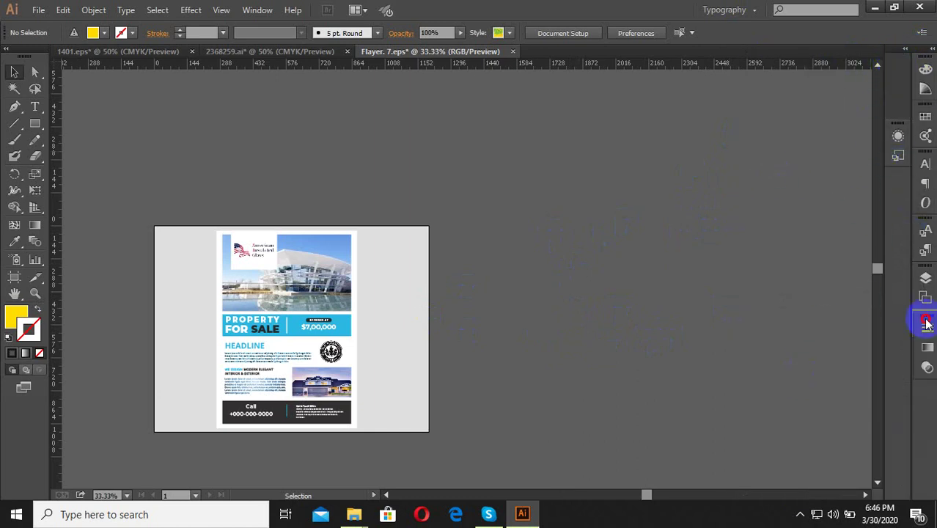
mouse_move(897, 135)
mouse_down()
mouse_move(928, 219)
mouse_move(865, 378)
mouse_up()
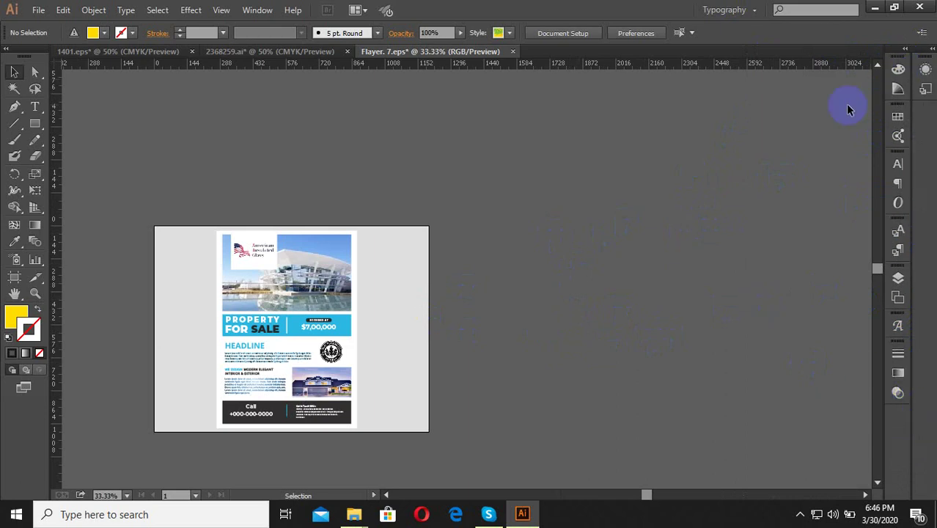
drag(897, 56, 909, 425)
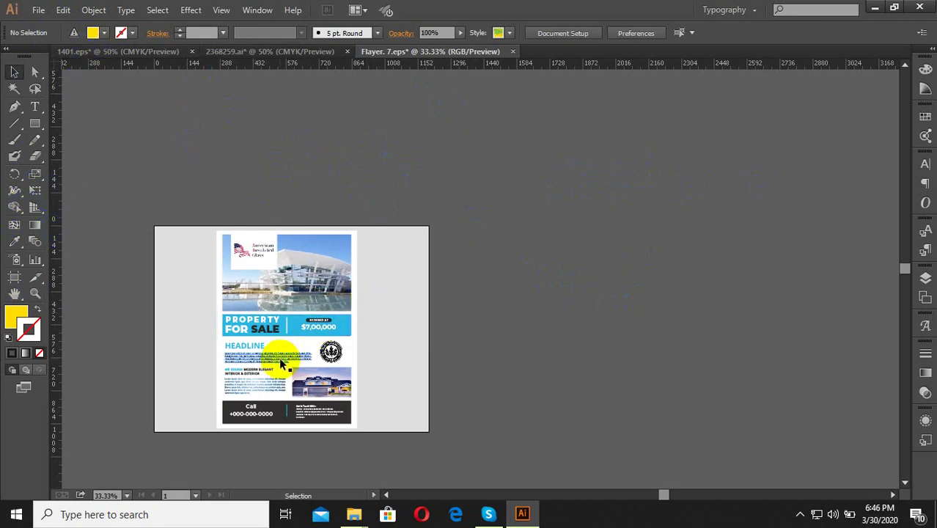
scroll(282, 360, up, 4)
scroll(673, 266, down, 2)
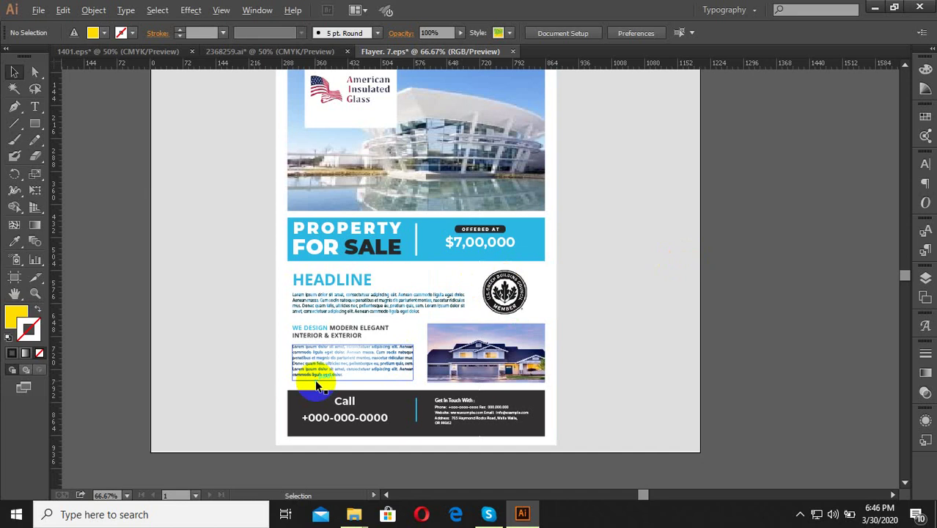
scroll(314, 385, down, 1)
click(250, 51)
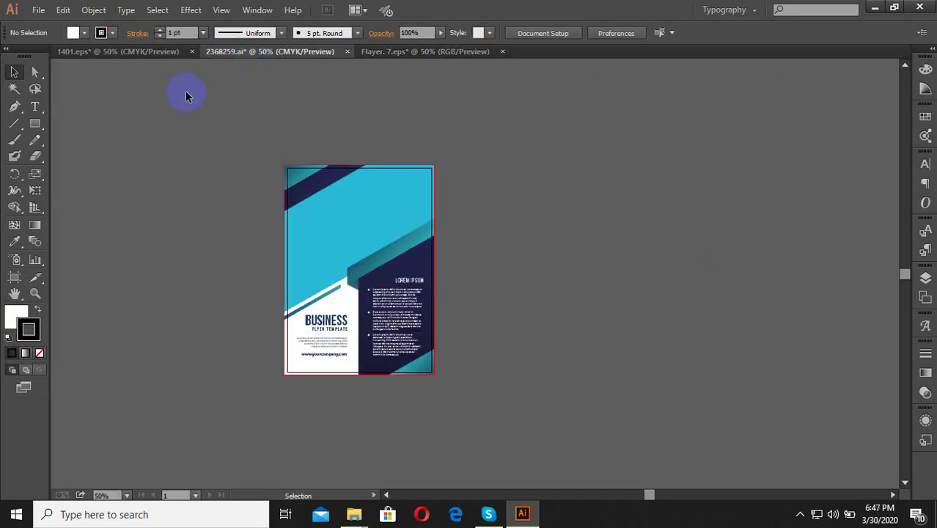
click(150, 53)
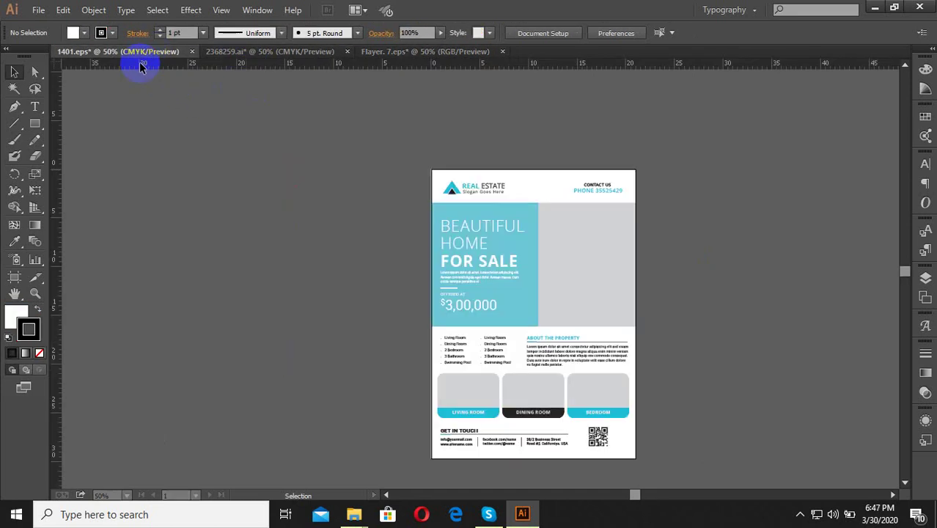
click(438, 53)
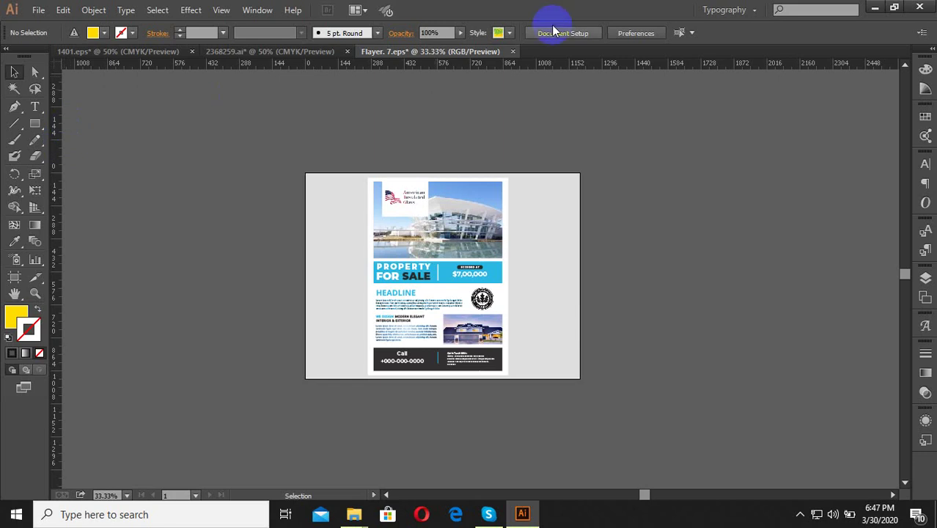
click(719, 15)
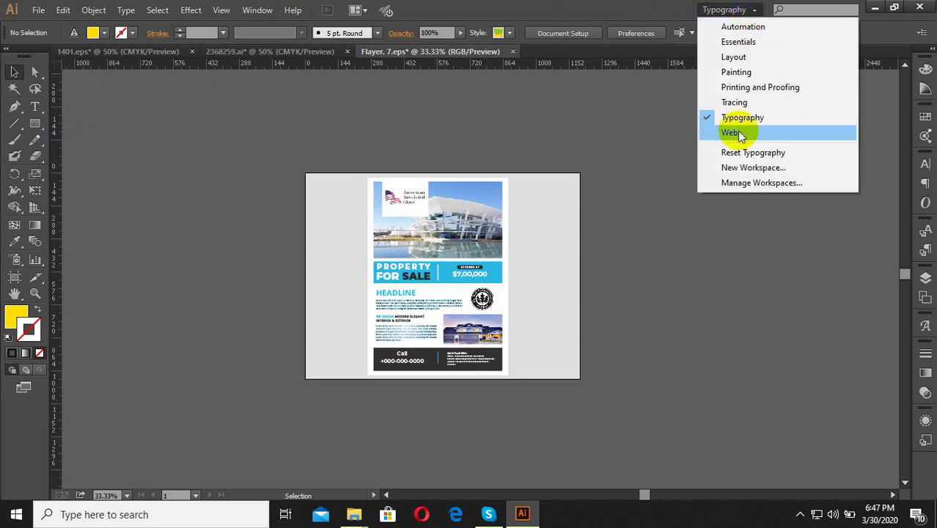
click(230, 174)
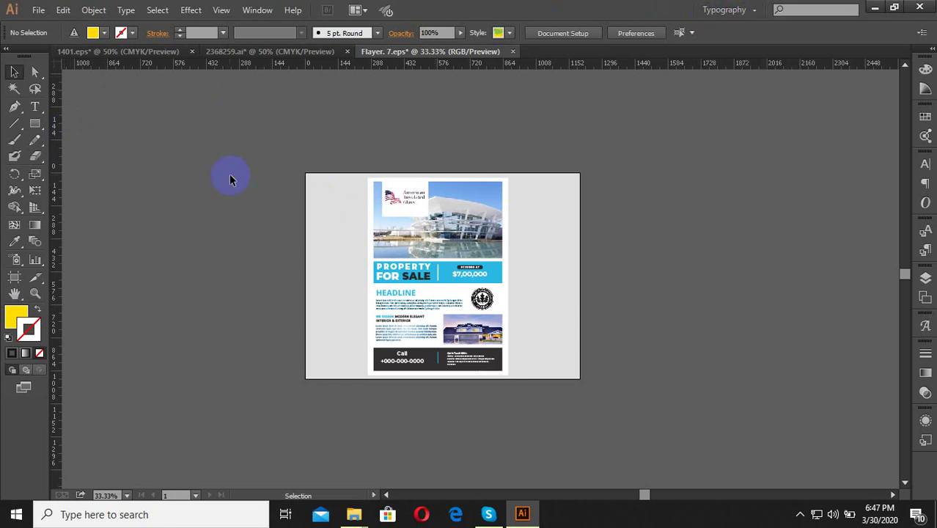